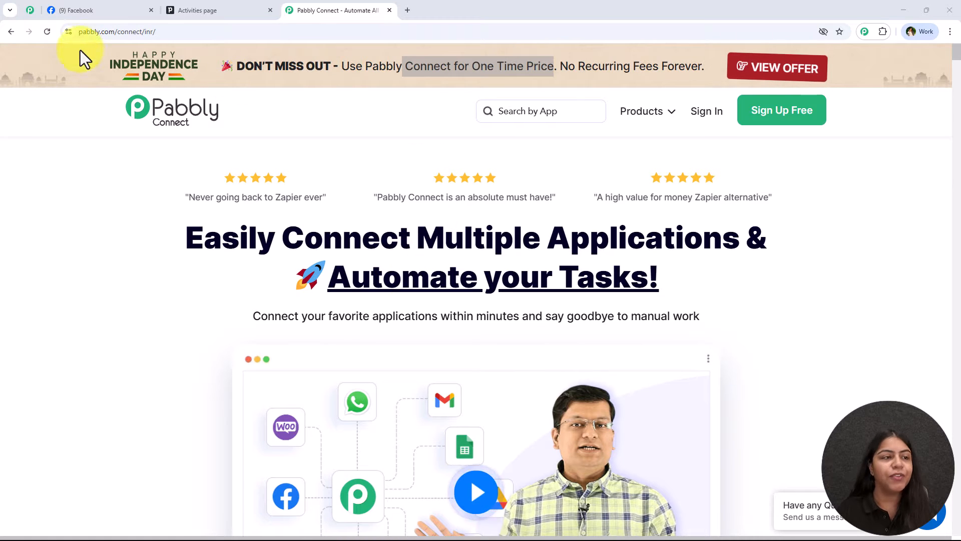
Step: Look through the user reviews on the Pabbly community page and return to the Pabbly Connect page
{"action": "left_click", "coordinate": [33, 10]}
{"action": "middle_click", "coordinate": [203, 197]}
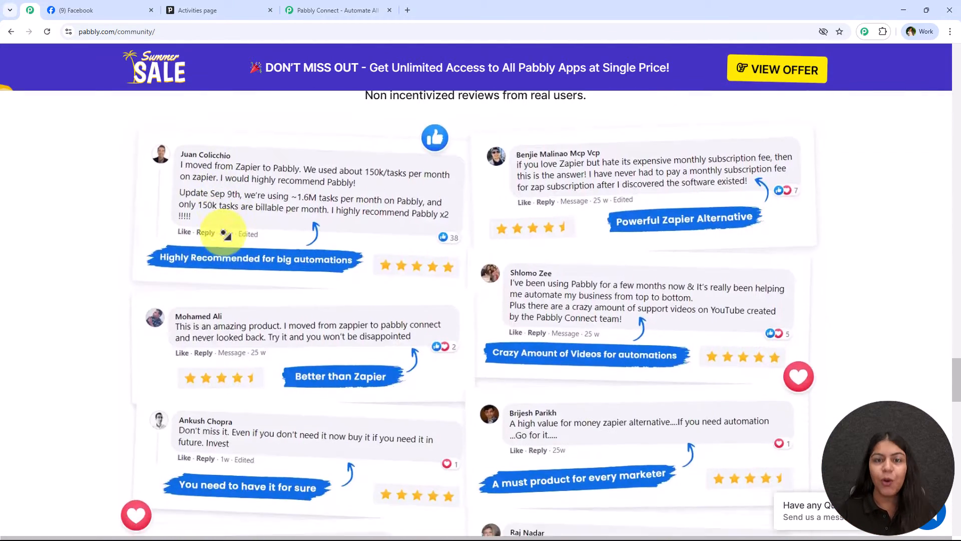
{"action": "middle_click", "coordinate": [235, 215]}
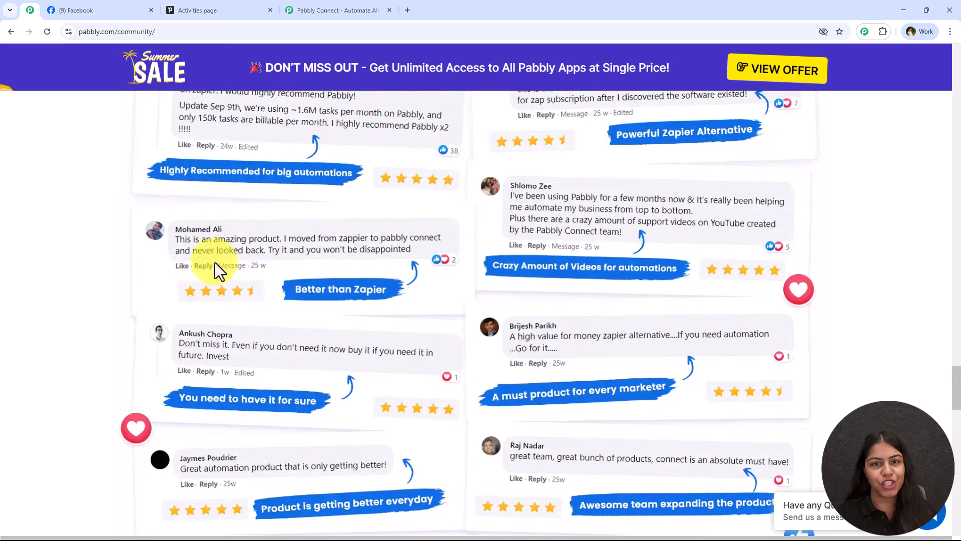
{"action": "left_click", "coordinate": [375, 8]}
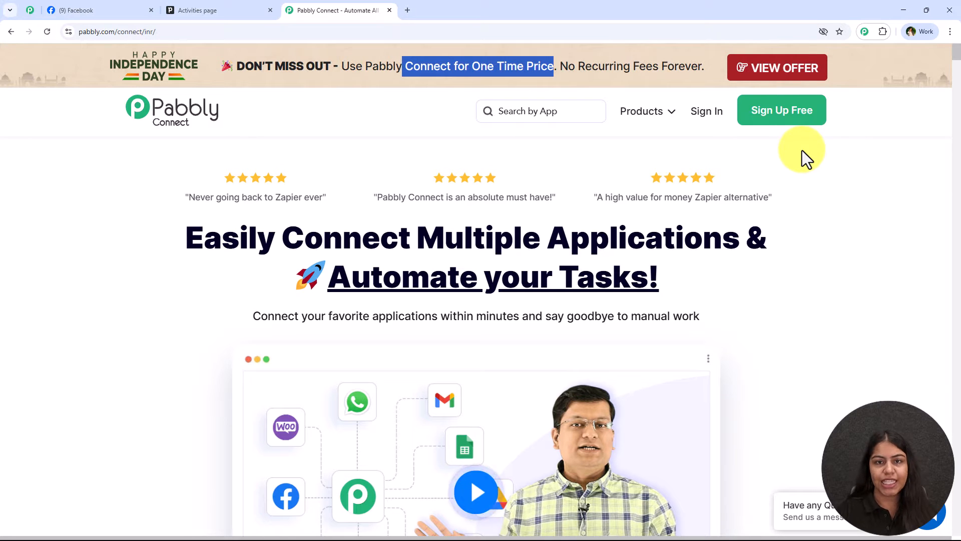
Step: Sign in to Pabbly and open the Pabbly Connect application from the list of all apps
{"action": "left_click", "coordinate": [723, 112]}
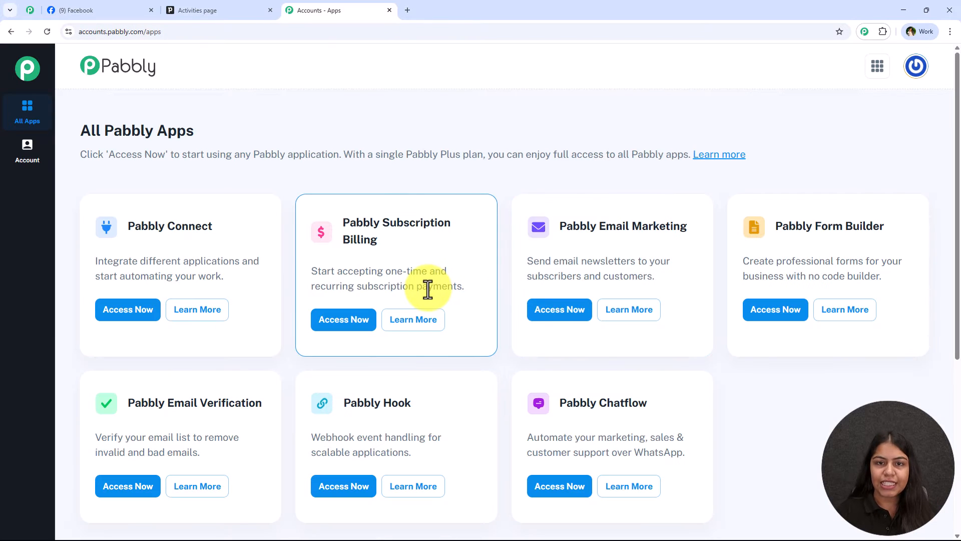
{"action": "left_click_drag", "start_coordinate": [77, 131], "coordinate": [227, 130]}
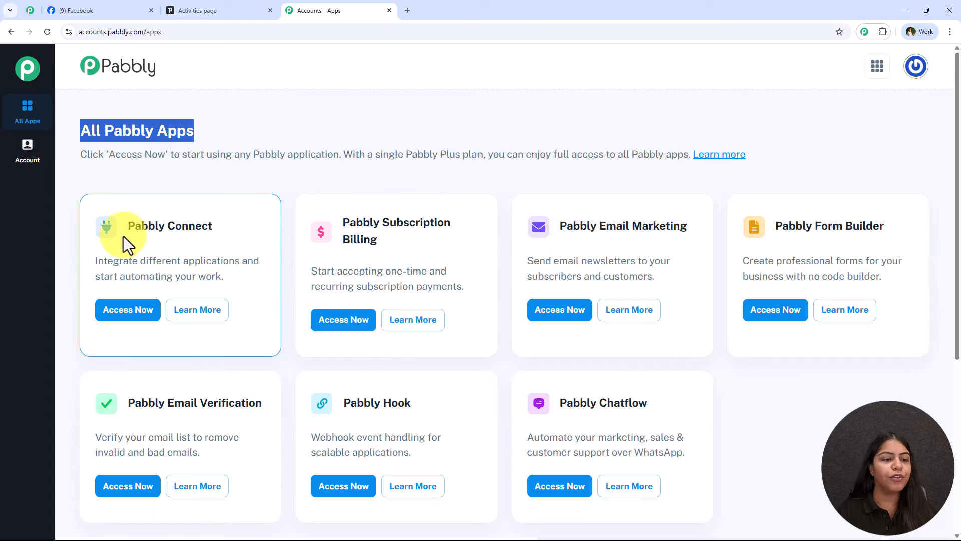
{"action": "left_click_drag", "start_coordinate": [123, 236], "coordinate": [232, 232]}
{"action": "left_click_drag", "start_coordinate": [139, 261], "coordinate": [242, 261]}
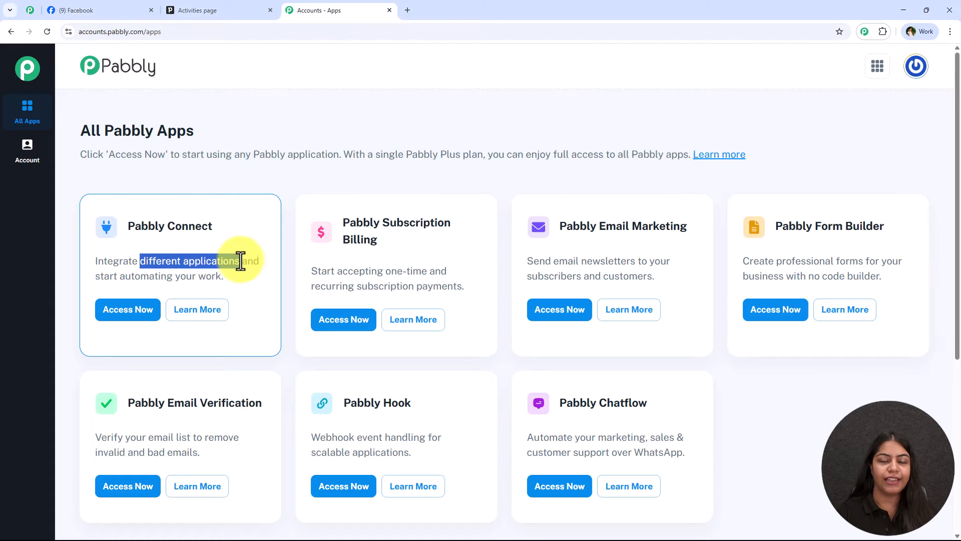
{"action": "left_click", "coordinate": [143, 313]}
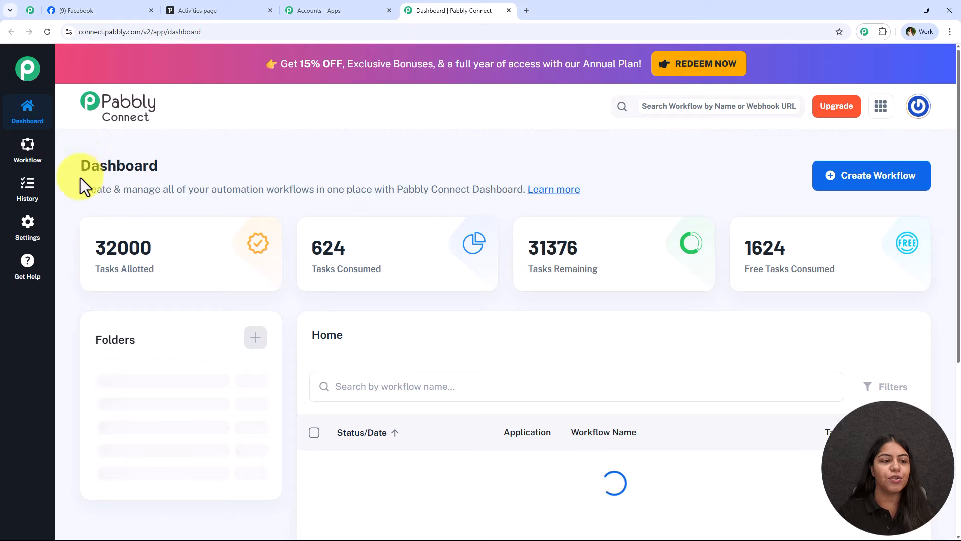
Step: Start creating a new workflow from the dashboard with the New (Beta) workflow builder
{"action": "left_click_drag", "start_coordinate": [81, 178], "coordinate": [163, 172]}
{"action": "left_click", "coordinate": [187, 167]}
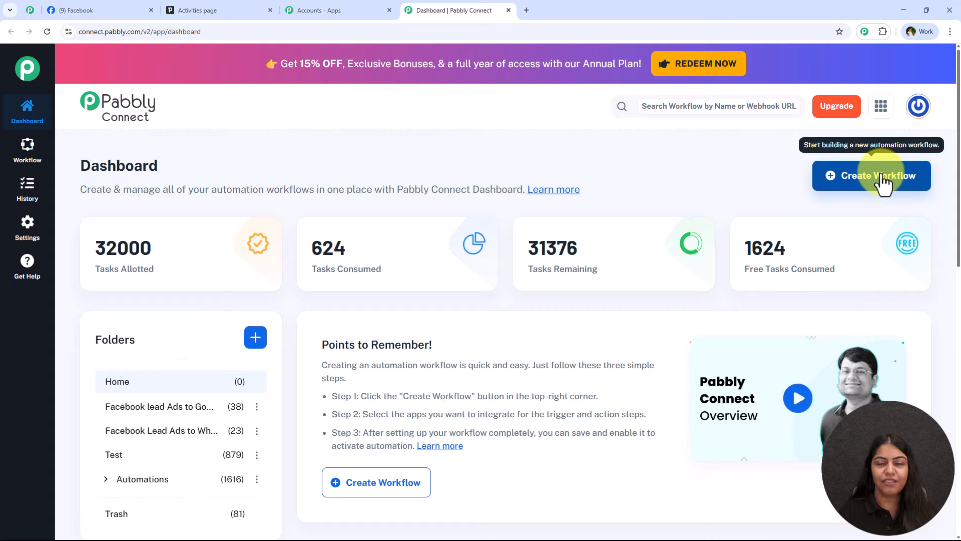
{"action": "left_click", "coordinate": [845, 186]}
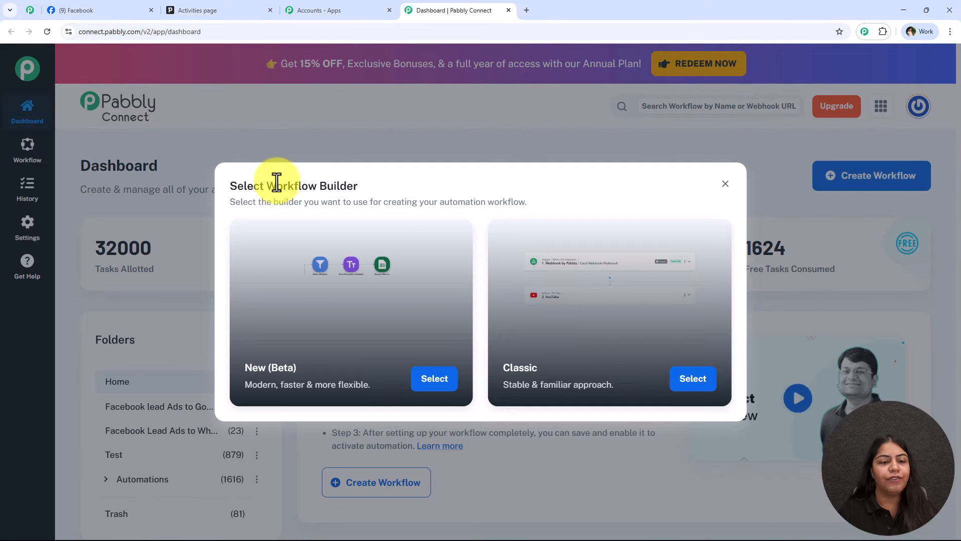
{"action": "left_click_drag", "start_coordinate": [267, 182], "coordinate": [422, 187]}
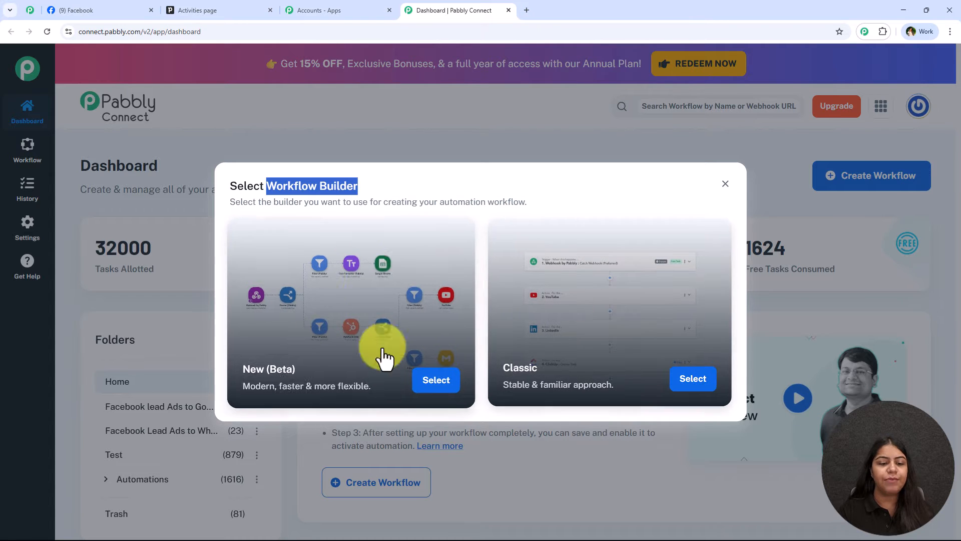
{"action": "left_click", "coordinate": [430, 382]}
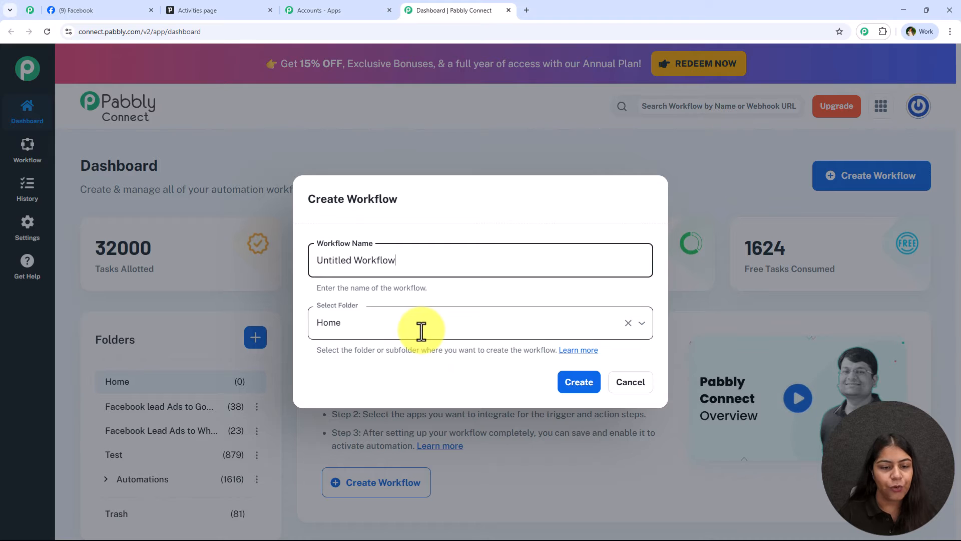
Step: Name the workflow "Automatically Add Leads from Facebook Lead Ads to Pipedrive CRM"
{"action": "triple_click", "coordinate": [409, 266]}
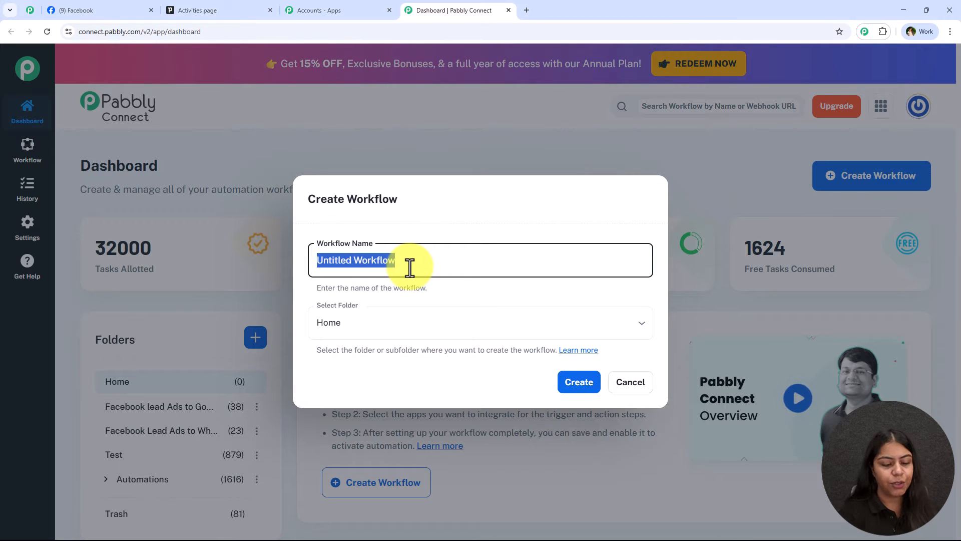
{"action": "type", "text": "How to Automatically Add Leads from Facebook Lead Ads to Pipedrive CRM"}
{"action": "left_click", "coordinate": [345, 260]}
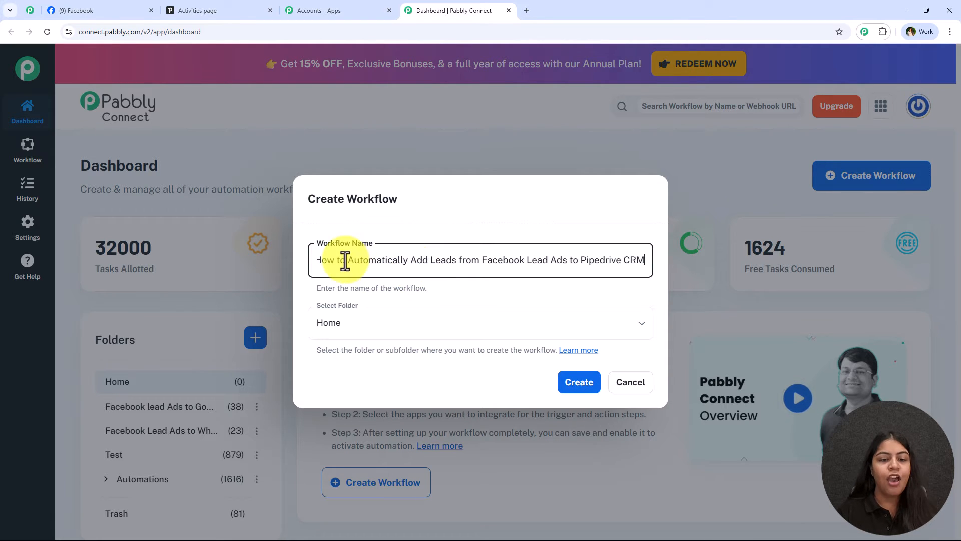
{"action": "key", "text": "shift+Home"}
{"action": "key", "text": "BackSpace"}
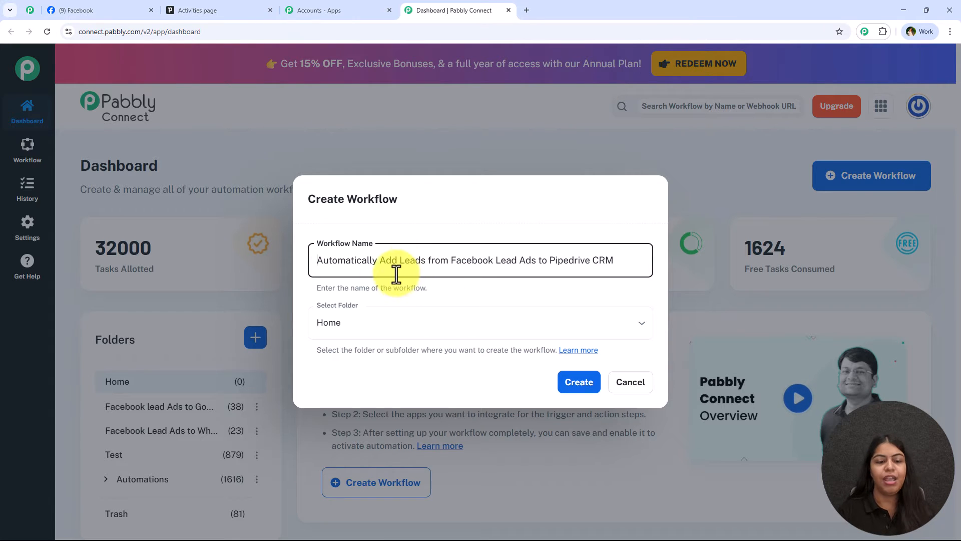
Step: Choose the Automations folder for the workflow and create it
{"action": "left_click", "coordinate": [339, 326]}
{"action": "left_click", "coordinate": [480, 447]}
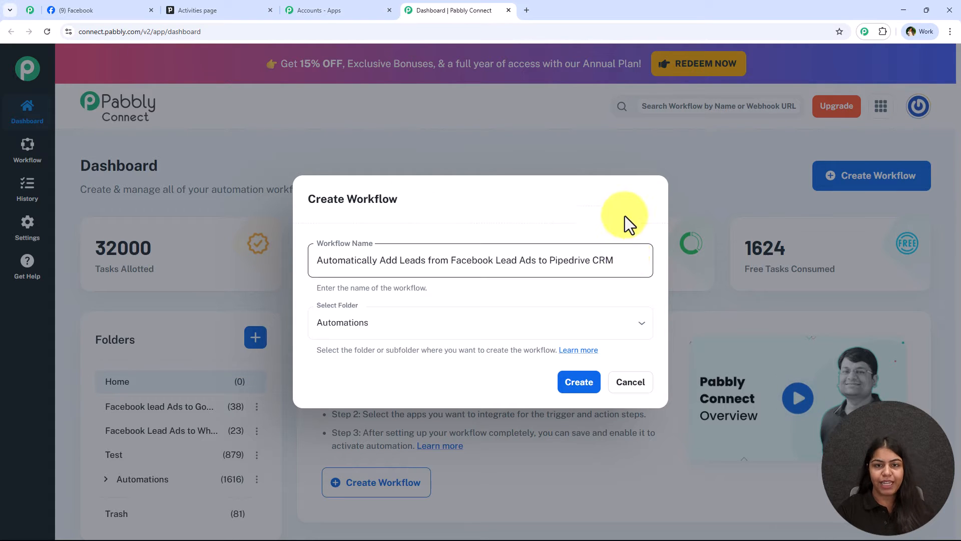
{"action": "left_click", "coordinate": [573, 385]}
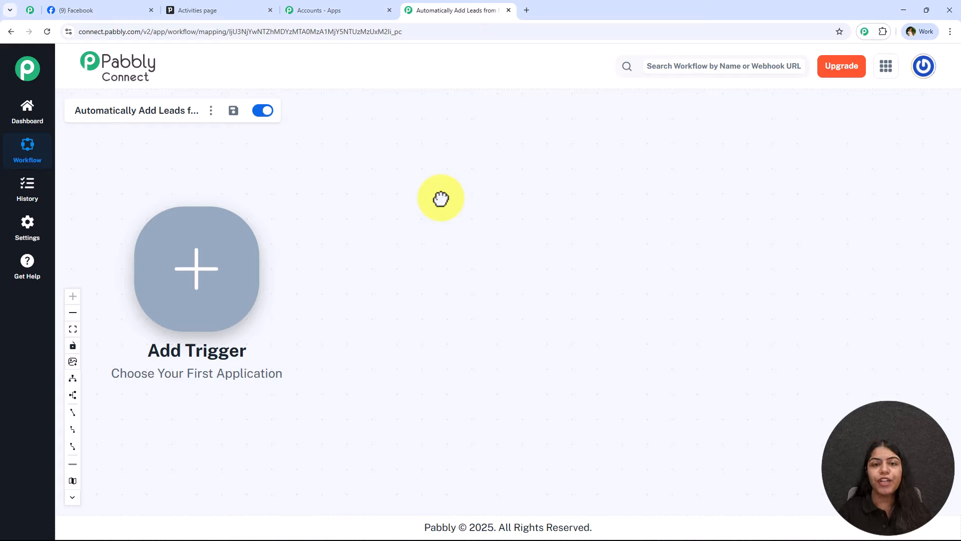
Step: Add Facebook Lead Ads as the workflow's trigger app with the New Lead Instant event
{"action": "left_click", "coordinate": [194, 288]}
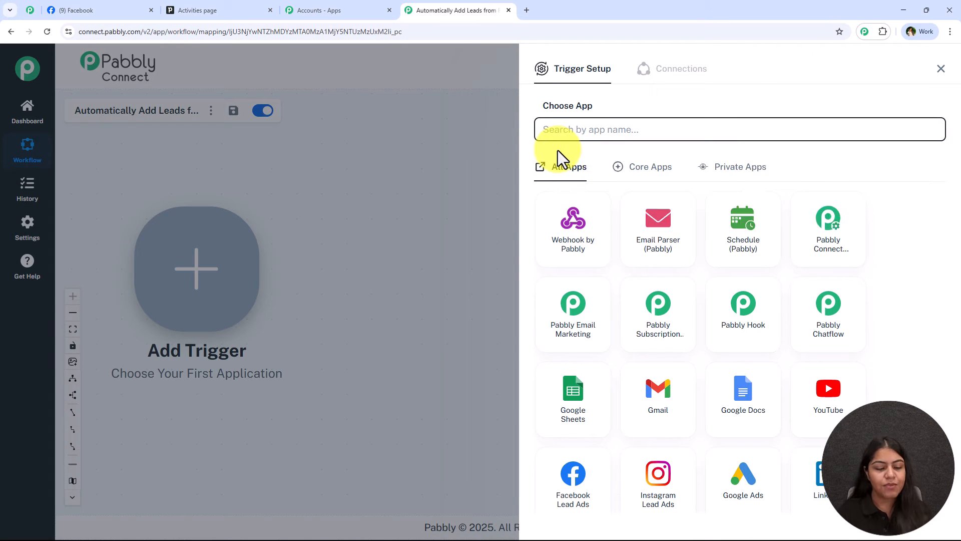
{"action": "type", "text": "fac"}
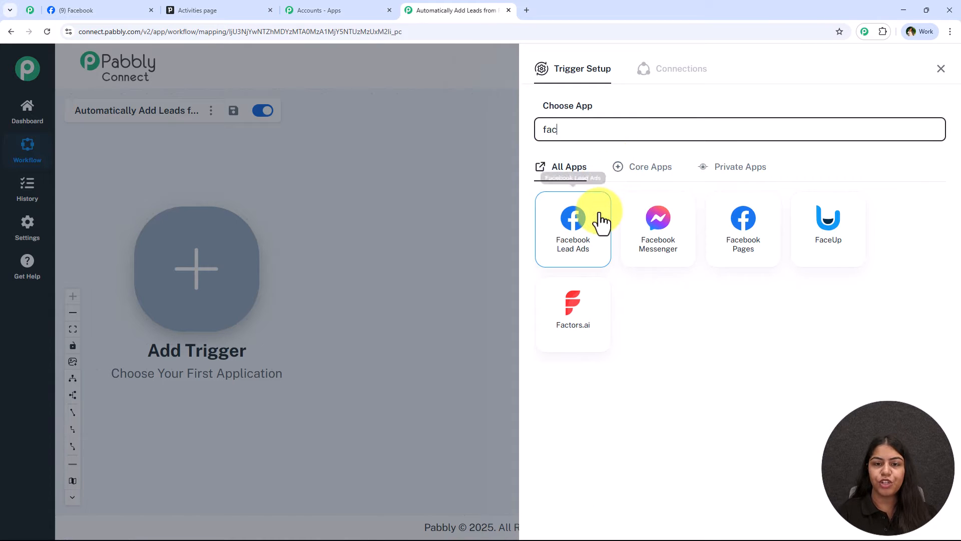
{"action": "left_click", "coordinate": [601, 221]}
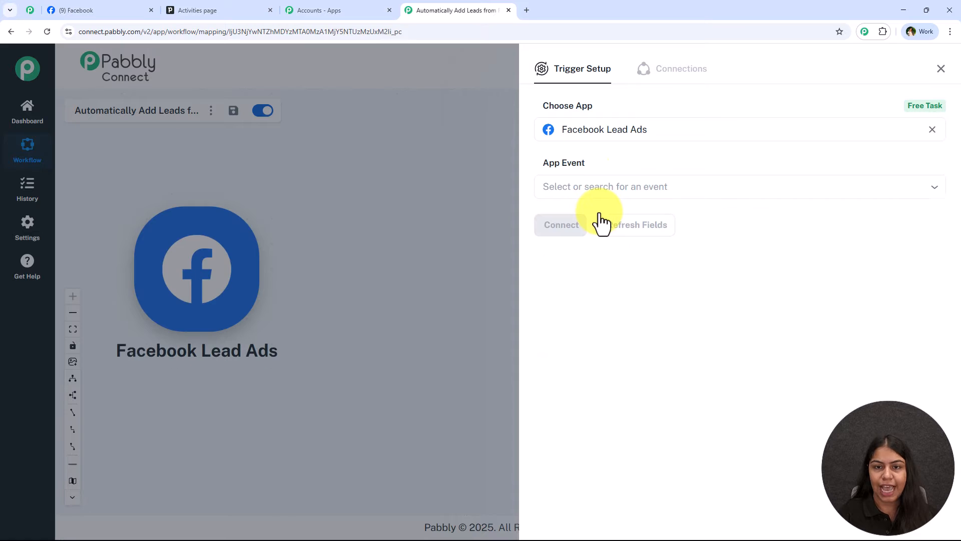
{"action": "left_click", "coordinate": [611, 187]}
{"action": "left_click", "coordinate": [676, 221]}
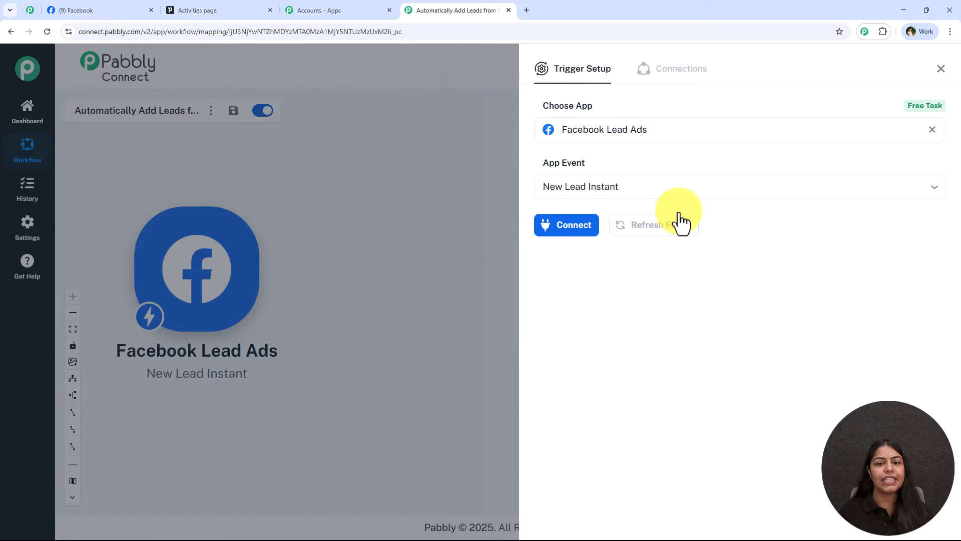
Step: Add a new Facebook Lead Ads connection and authorize it with the previously logged-in Facebook account
{"action": "left_click", "coordinate": [581, 239]}
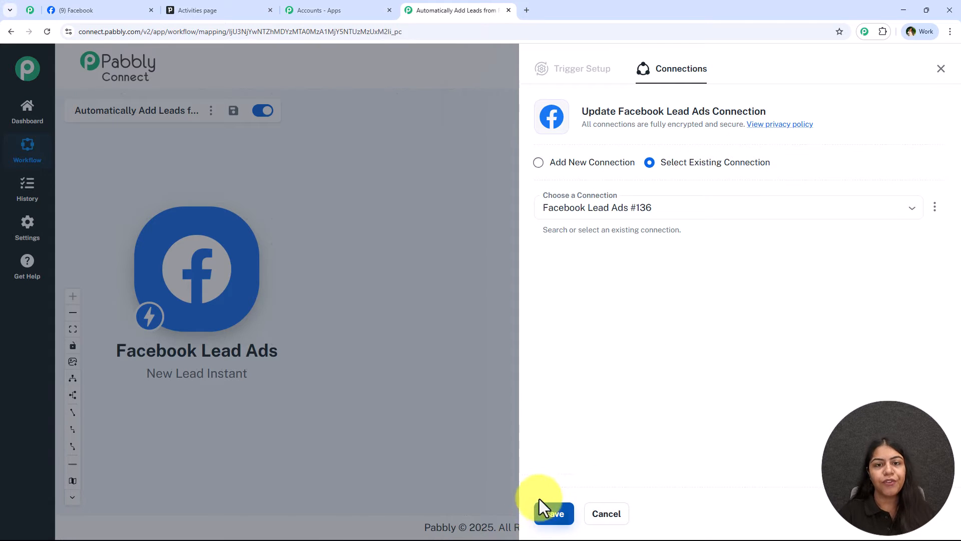
{"action": "left_click", "coordinate": [598, 163]}
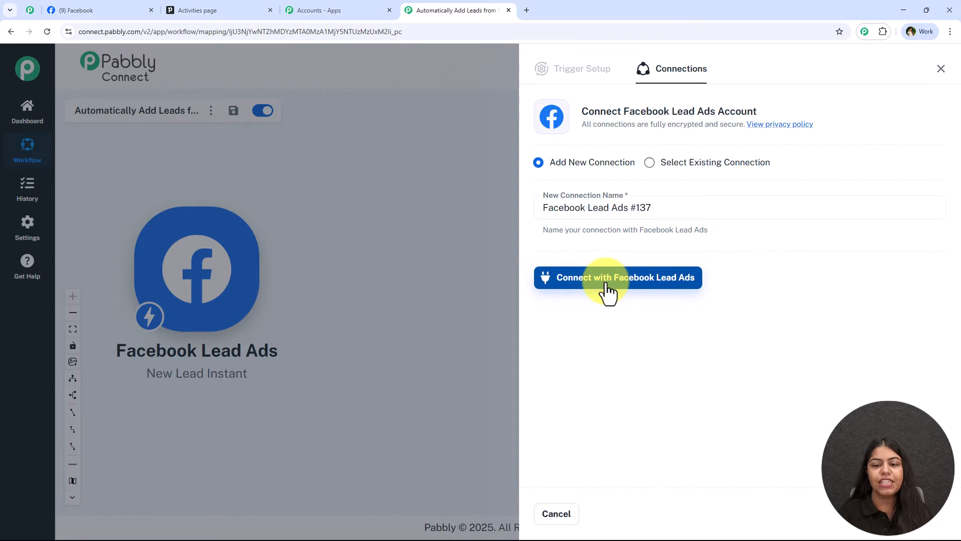
{"action": "left_click", "coordinate": [607, 285]}
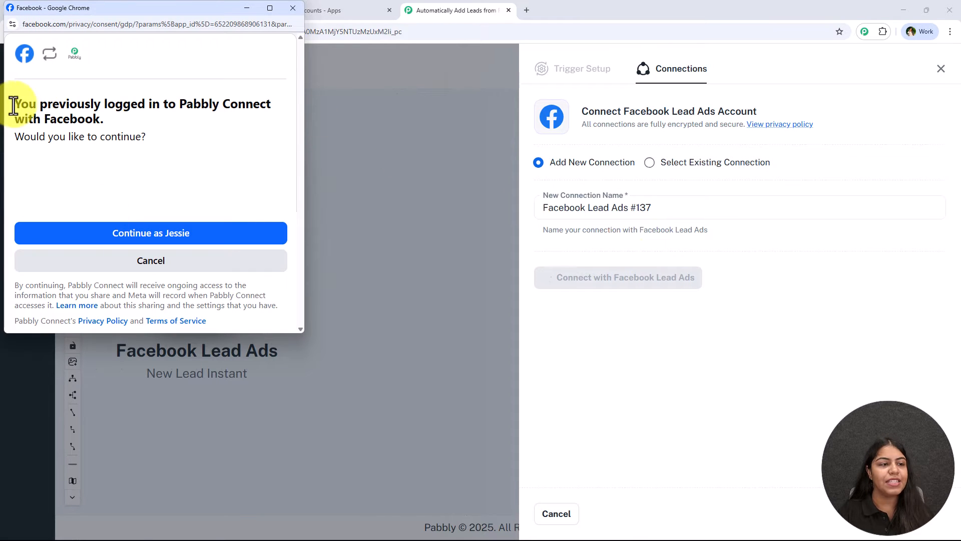
{"action": "left_click_drag", "start_coordinate": [15, 102], "coordinate": [126, 135]}
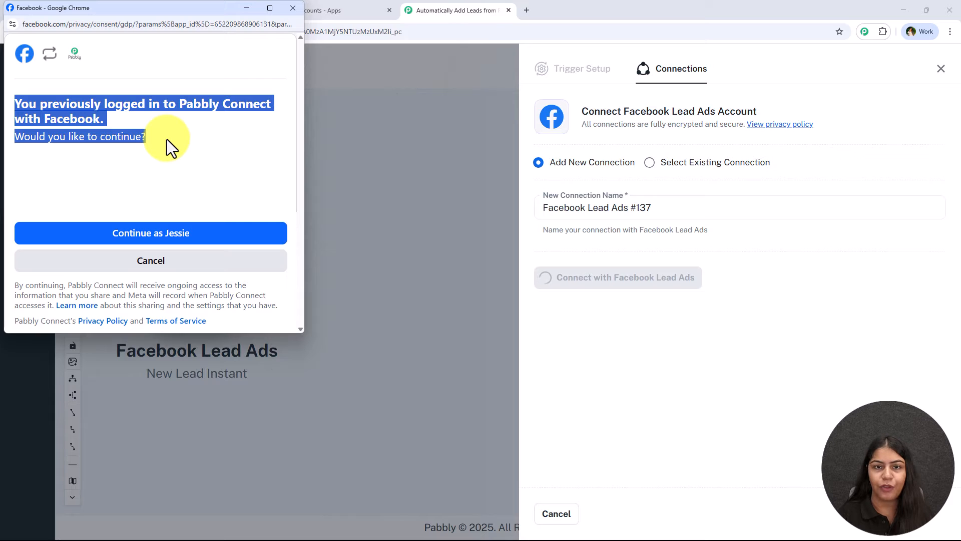
{"action": "left_click", "coordinate": [203, 238]}
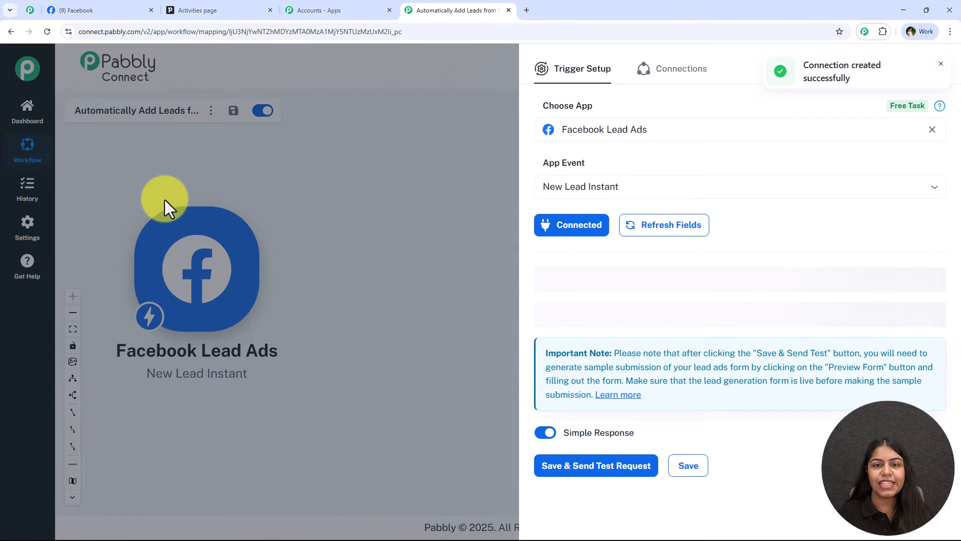
Step: Check the page's name on Facebook and set the trigger's page name to Digital Dynamics
{"action": "scroll", "coordinate": [625, 320], "scroll_direction": "down", "scroll_amount": 2}
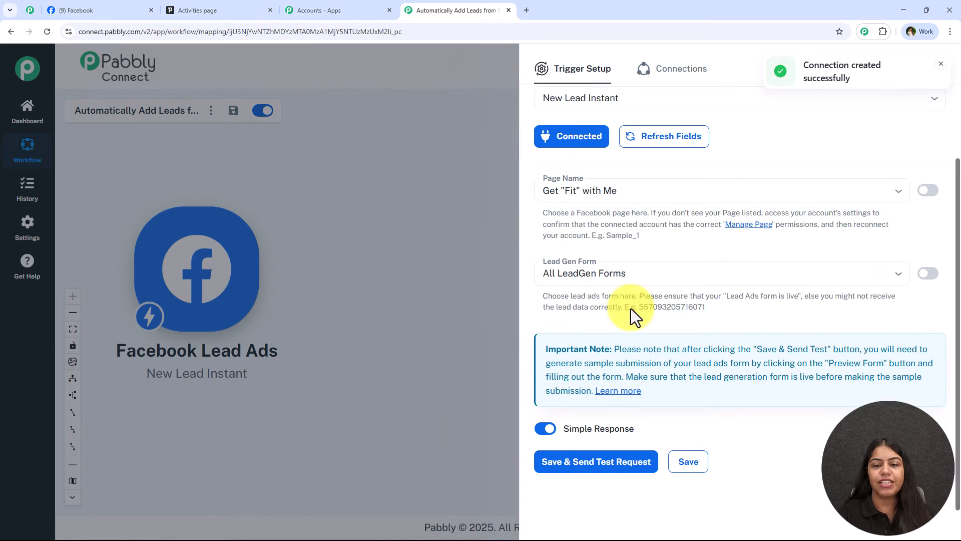
{"action": "left_click", "coordinate": [139, 4]}
{"action": "left_click_drag", "start_coordinate": [569, 386], "coordinate": [350, 374]}
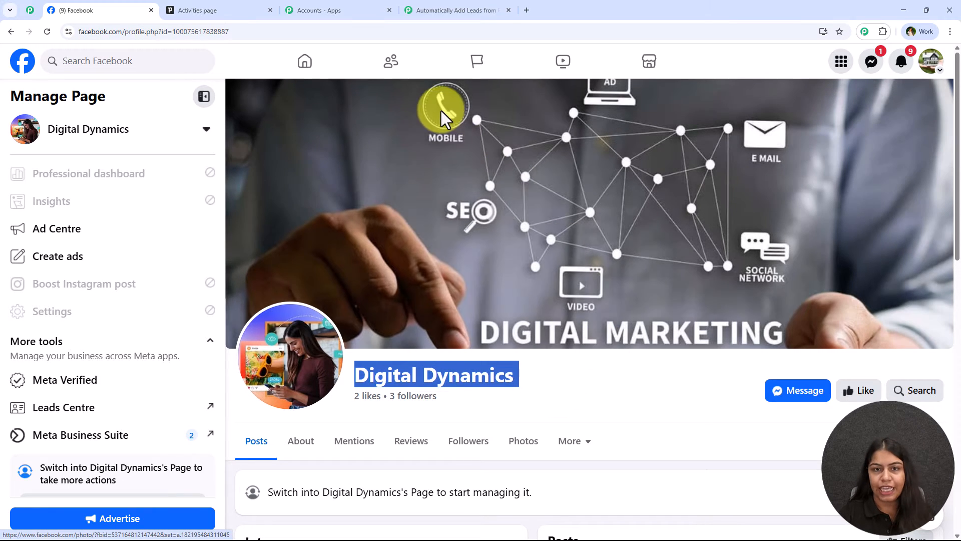
{"action": "left_click", "coordinate": [460, 6]}
{"action": "left_click", "coordinate": [621, 196]}
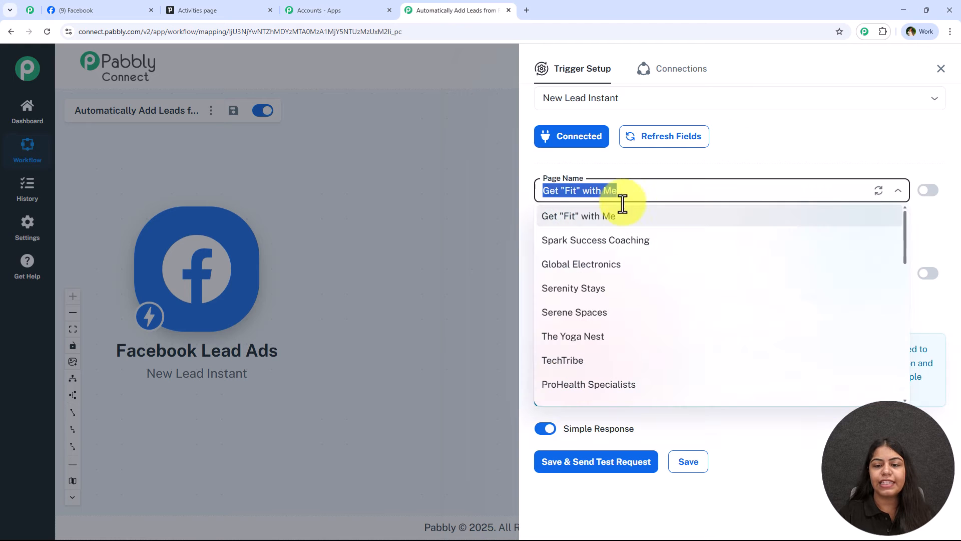
{"action": "type", "text": "di"}
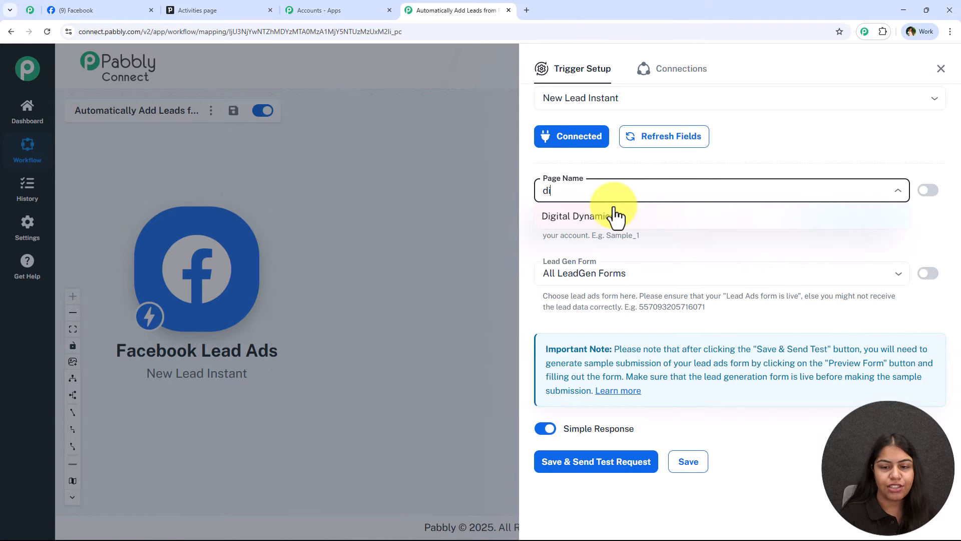
{"action": "left_click", "coordinate": [617, 219]}
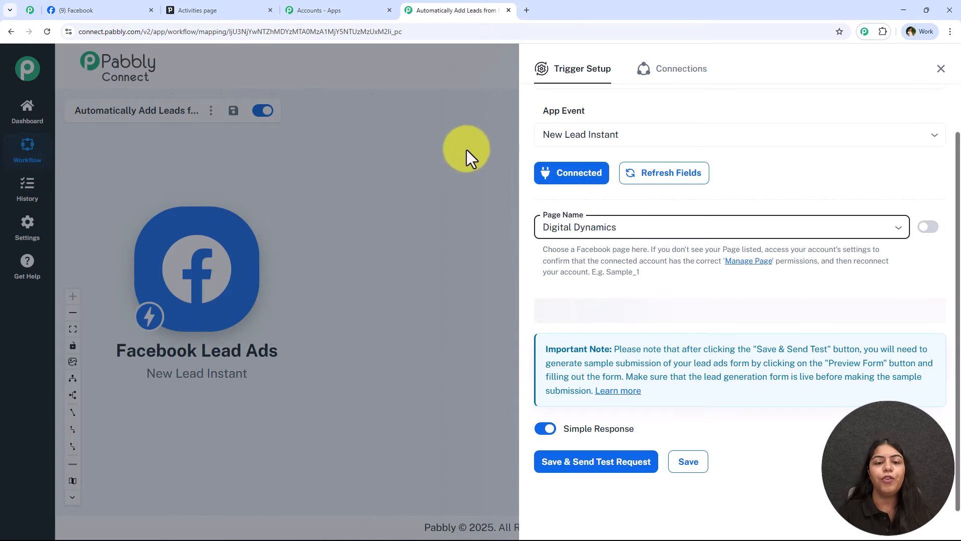
Step: Set the lead gen form to Lead ADs Form, then save the trigger and send a test request
{"action": "left_click", "coordinate": [648, 276]}
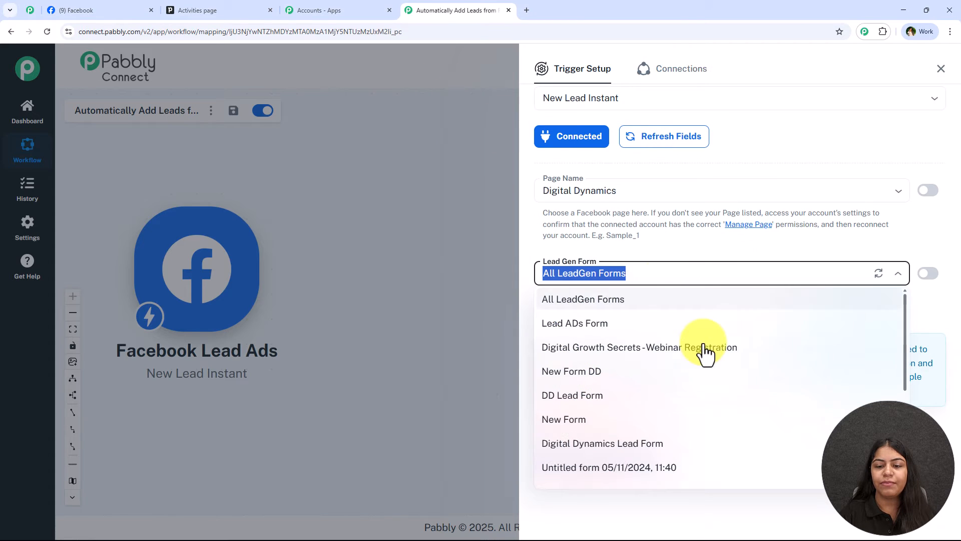
{"action": "left_click", "coordinate": [626, 321]}
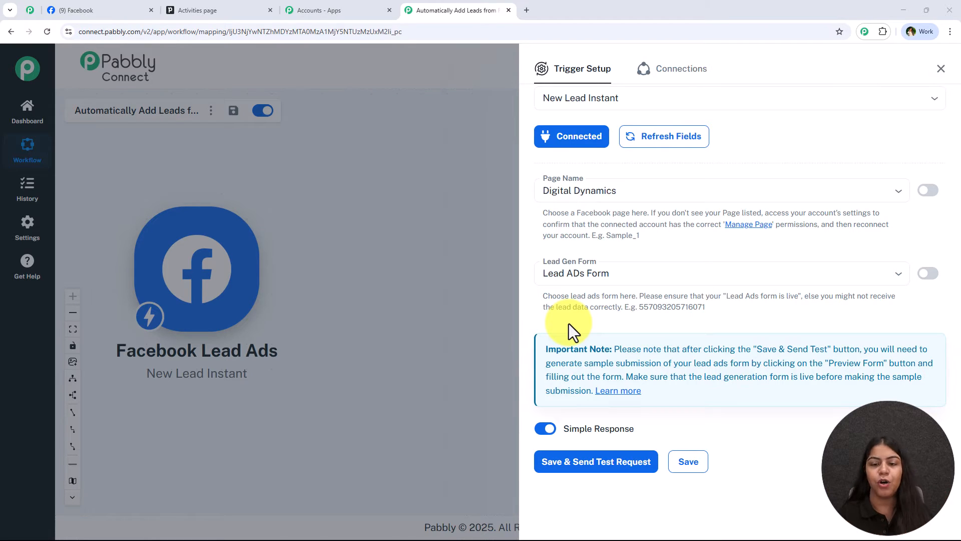
{"action": "left_click", "coordinate": [575, 272]}
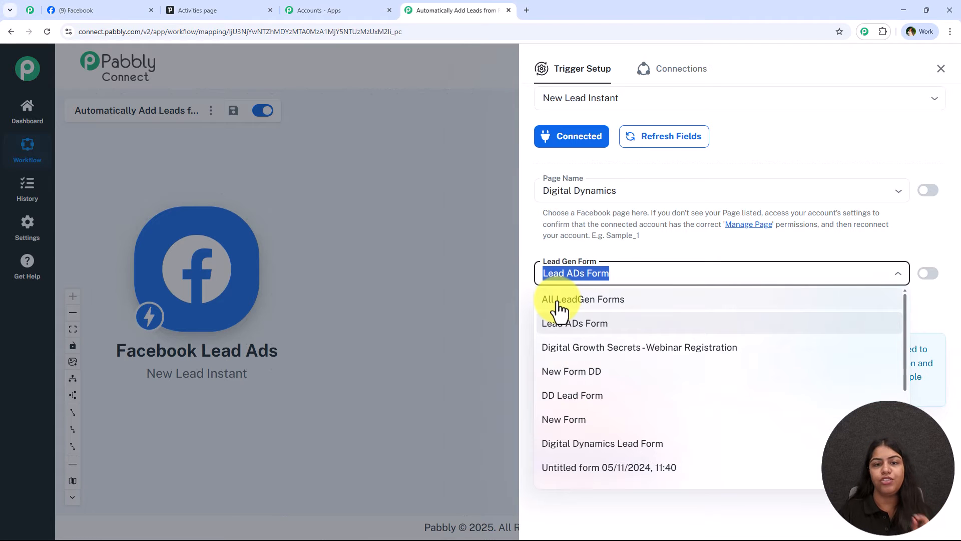
{"action": "left_click", "coordinate": [618, 257]}
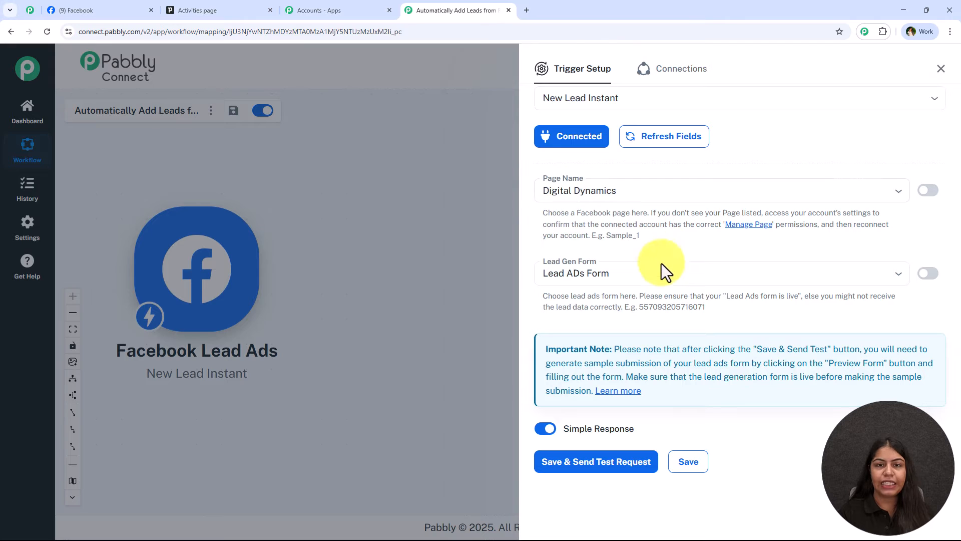
{"action": "left_click", "coordinate": [618, 461]}
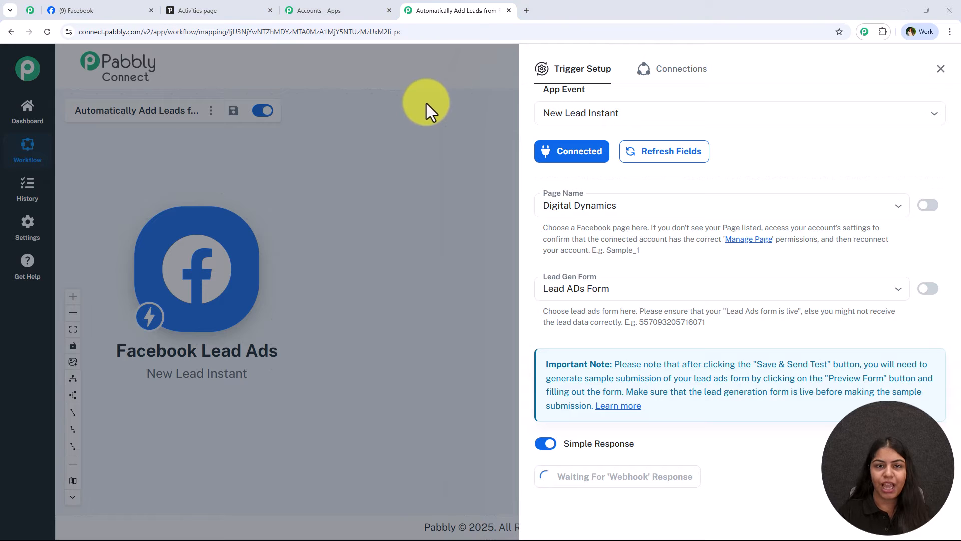
Step: Search the web for "meta for developers" in a new browser tab and open the Meta for Developers site
{"action": "left_click", "coordinate": [524, 6]}
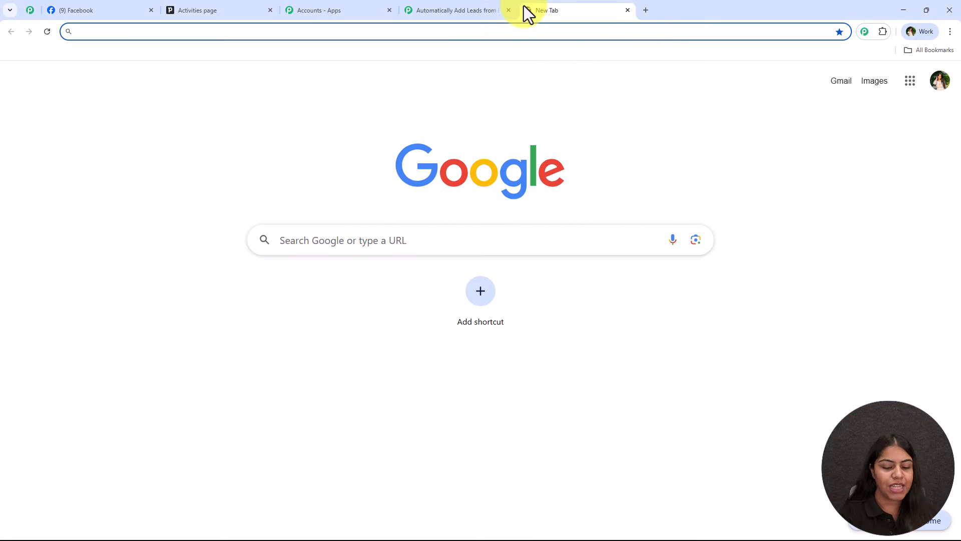
{"action": "type", "text": "meta"}
{"action": "key", "text": "Return"}
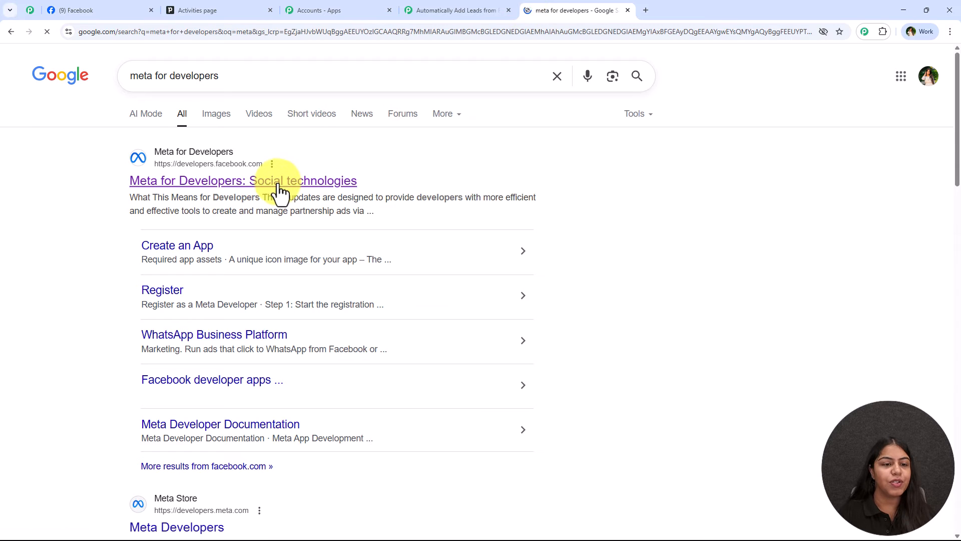
{"action": "left_click", "coordinate": [275, 184]}
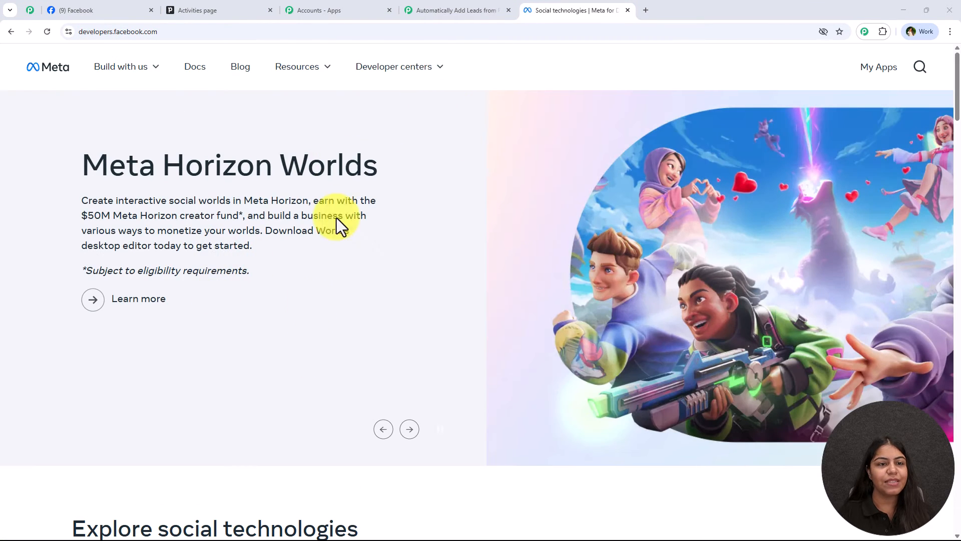
Step: Open the Lead Ads RTU Debug Tool from Meta's developer tools
{"action": "left_click", "coordinate": [309, 72]}
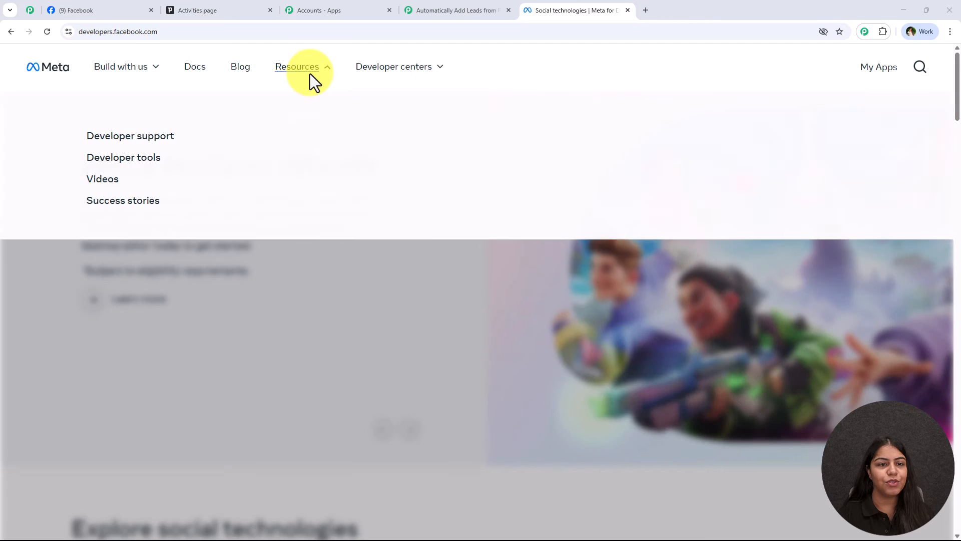
{"action": "left_click", "coordinate": [151, 160]}
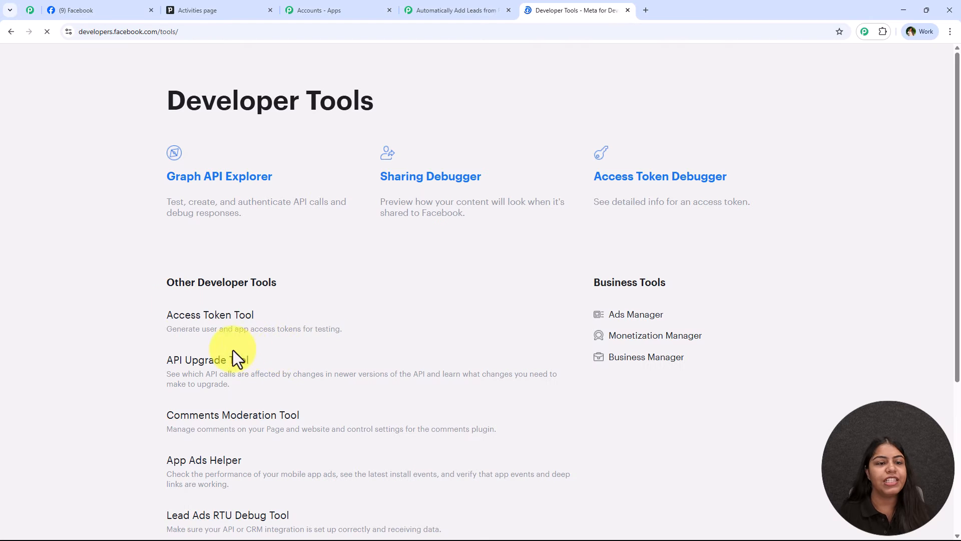
{"action": "left_click_drag", "start_coordinate": [150, 111], "coordinate": [375, 101]}
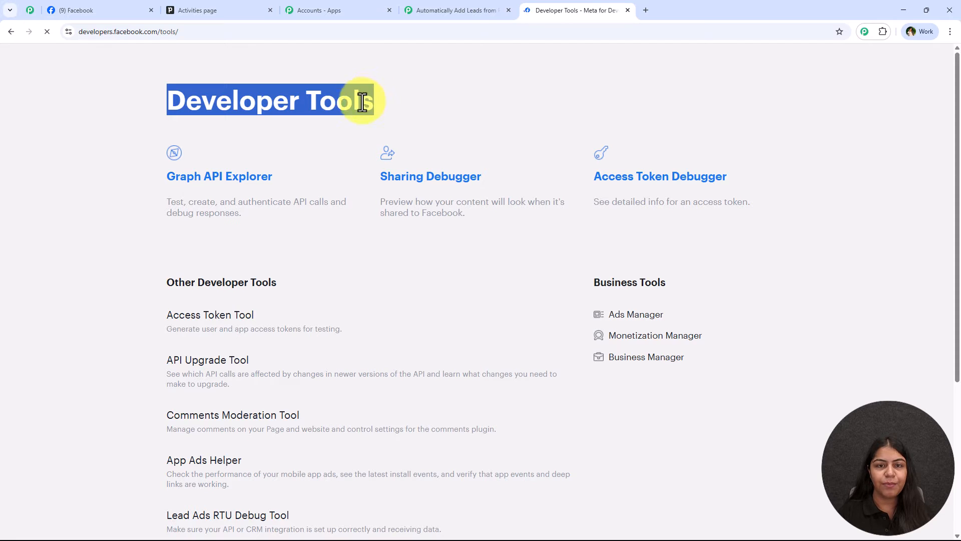
{"action": "scroll", "coordinate": [312, 167], "scroll_direction": "down", "scroll_amount": 4}
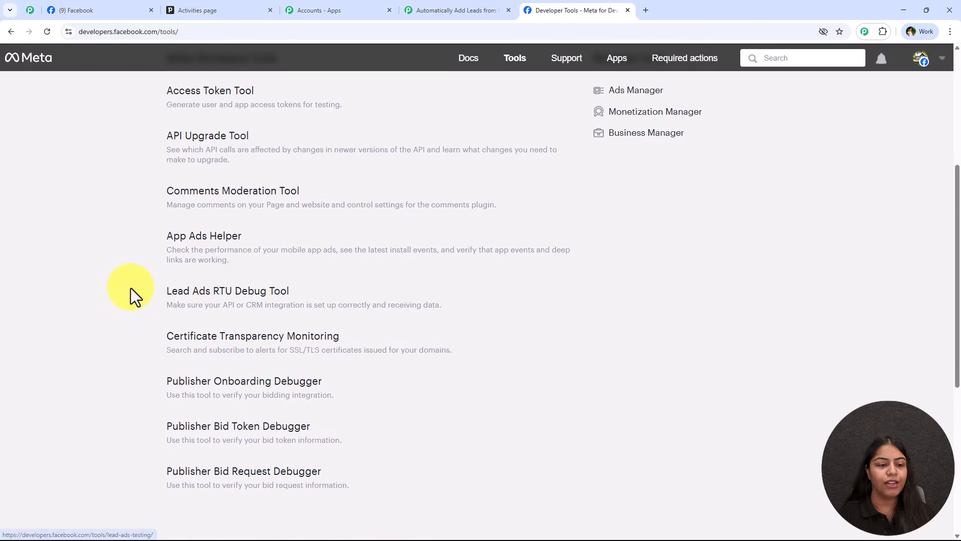
{"action": "left_click_drag", "start_coordinate": [131, 290], "coordinate": [365, 286]}
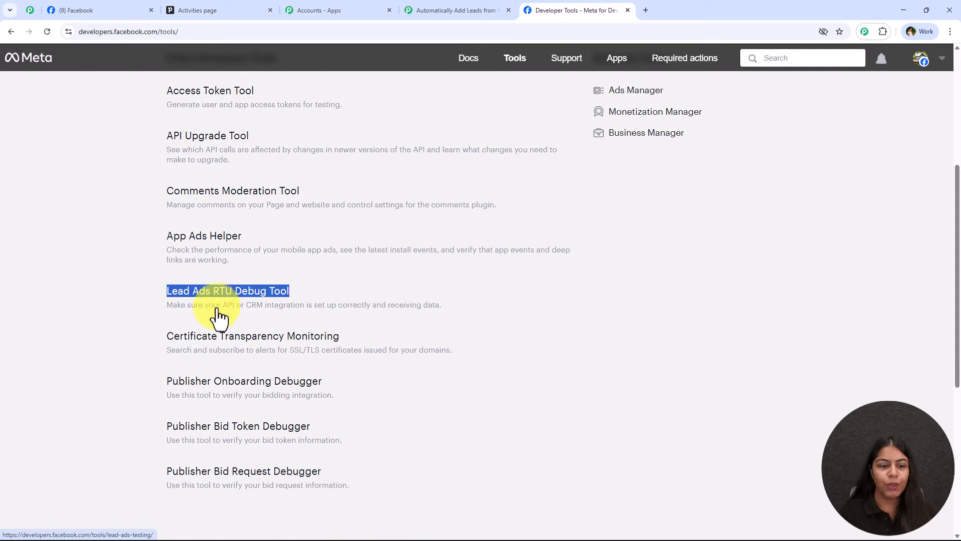
{"action": "left_click", "coordinate": [253, 293]}
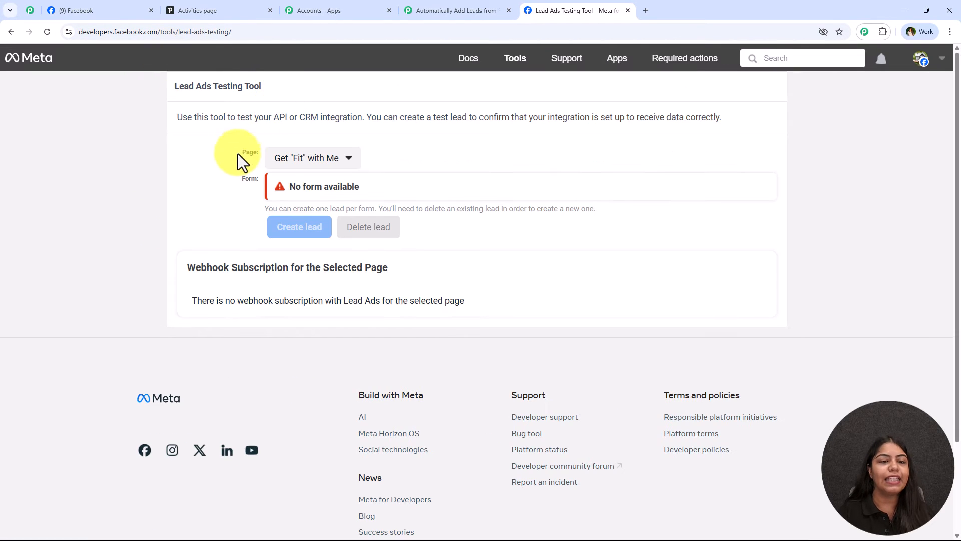
Step: Set the testing tool's page to Digital Dynamics and its form to Lead ADs Form
{"action": "triple_click", "coordinate": [384, 170]}
{"action": "left_click", "coordinate": [337, 159]}
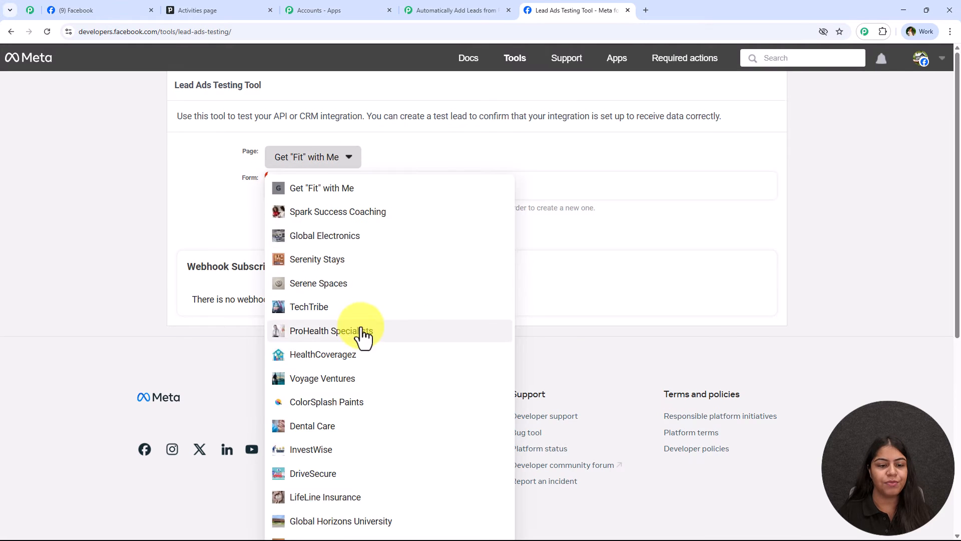
{"action": "scroll", "coordinate": [365, 335], "scroll_direction": "down", "scroll_amount": 4}
{"action": "scroll", "coordinate": [358, 416], "scroll_direction": "down", "scroll_amount": 2}
{"action": "left_click", "coordinate": [358, 431]}
{"action": "scroll", "coordinate": [351, 250], "scroll_direction": "up", "scroll_amount": 2}
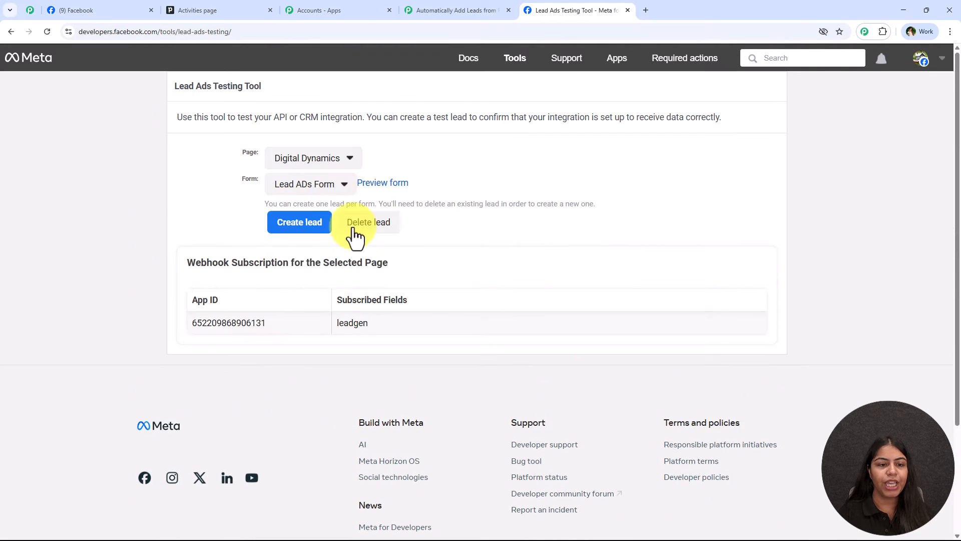
{"action": "left_click", "coordinate": [323, 186]}
{"action": "left_click", "coordinate": [322, 206]}
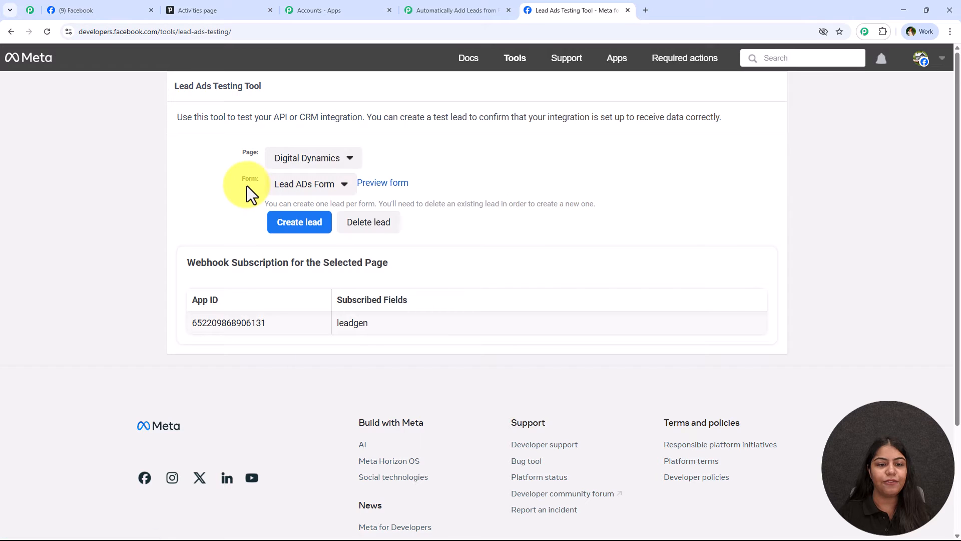
Step: Preview the form and set Service Interest to Social Media Management and Best Time to Contact to Afternoon (12 PM - 5 PM)
{"action": "left_click", "coordinate": [406, 196]}
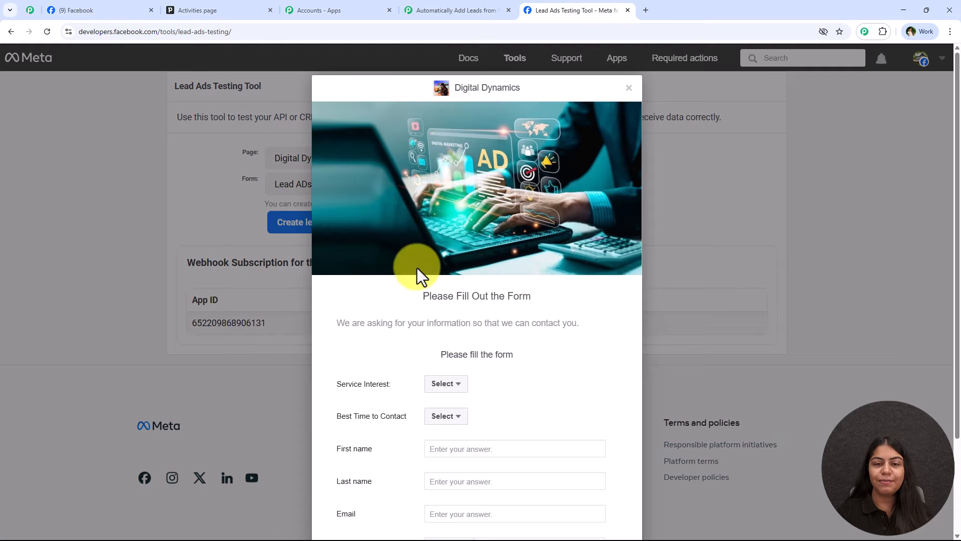
{"action": "scroll", "coordinate": [500, 285], "scroll_direction": "down", "scroll_amount": 2}
{"action": "left_click", "coordinate": [443, 273]}
{"action": "left_click", "coordinate": [465, 283]}
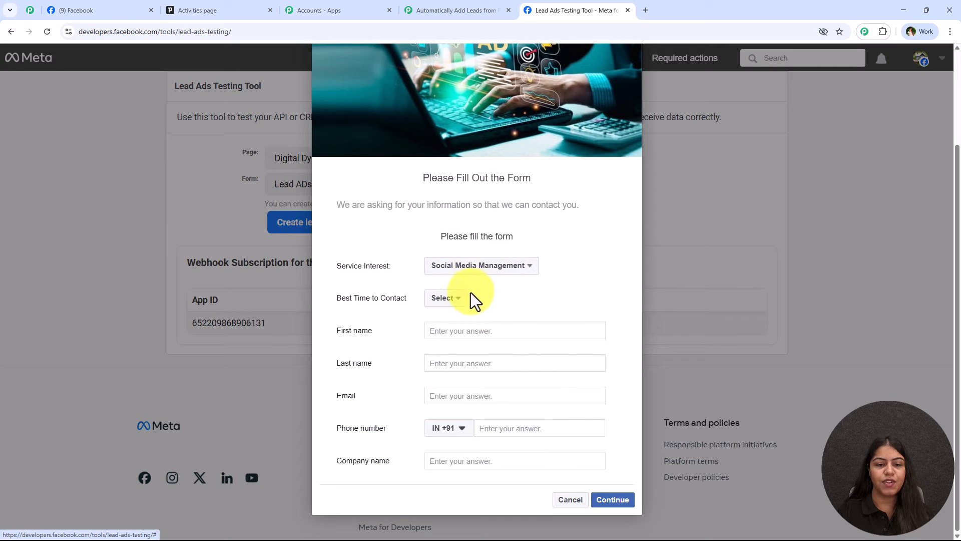
{"action": "left_click", "coordinate": [470, 298]}
{"action": "left_click", "coordinate": [506, 334]}
Step: Fill in the test lead's first name, last name, email and phone number, enter Pab Con as company name, and submit the form
{"action": "left_click", "coordinate": [467, 331]}
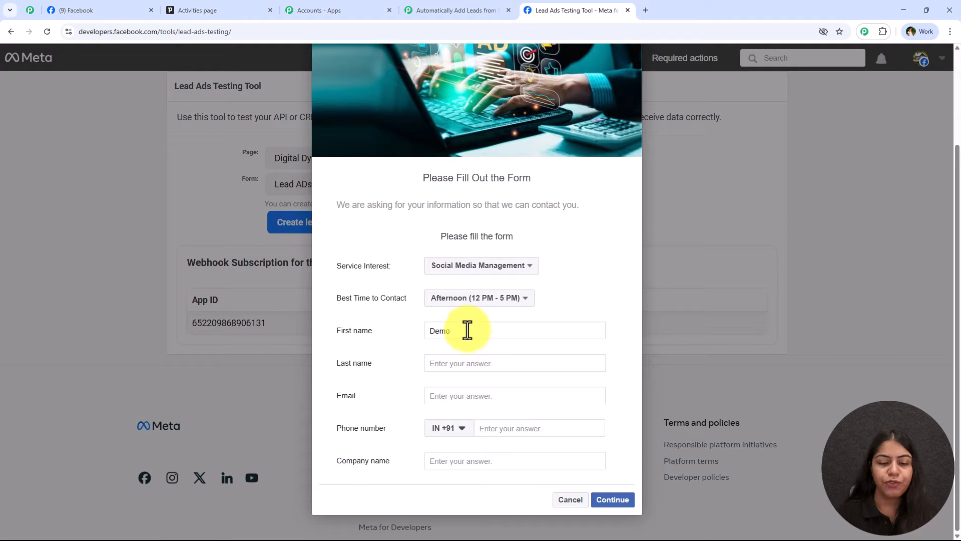
{"action": "left_click", "coordinate": [459, 361]}
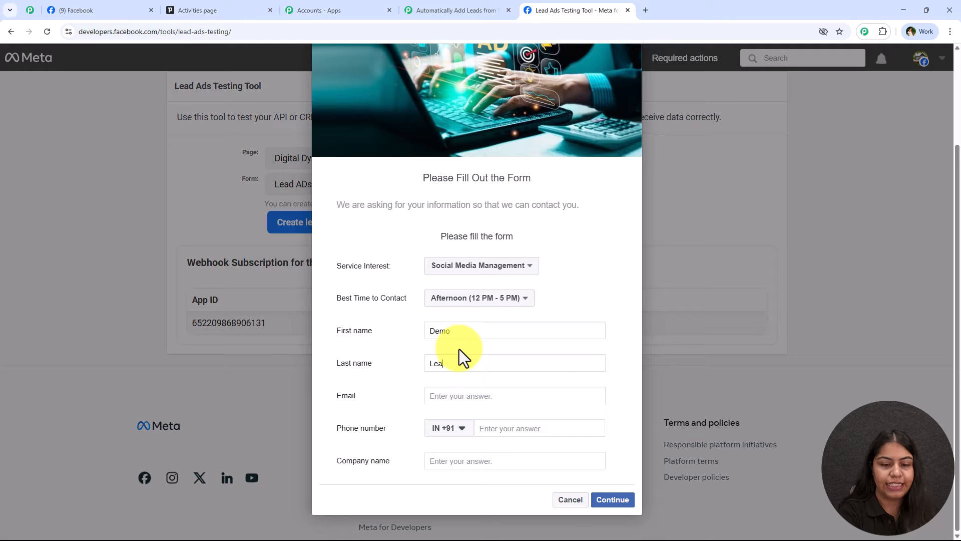
{"action": "left_click", "coordinate": [452, 395]}
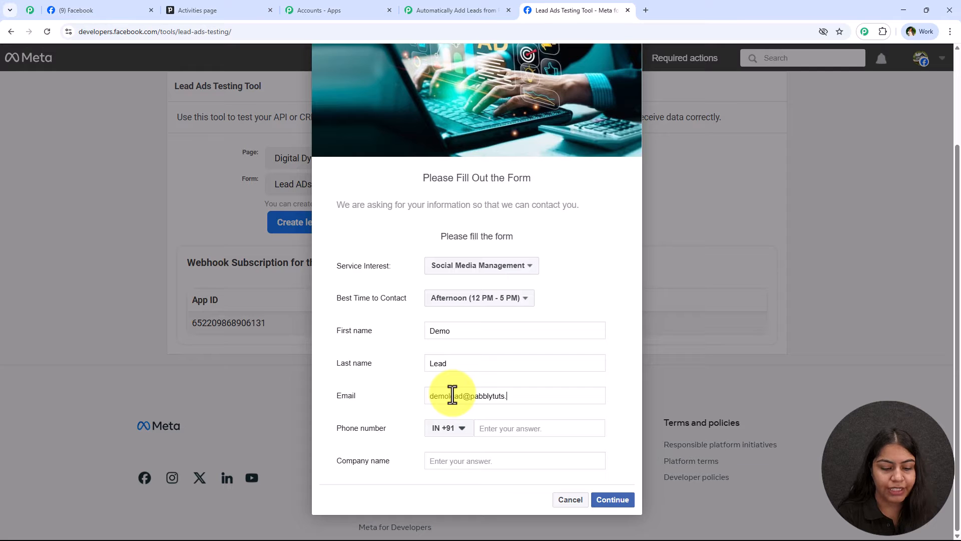
{"action": "left_click", "coordinate": [565, 431]}
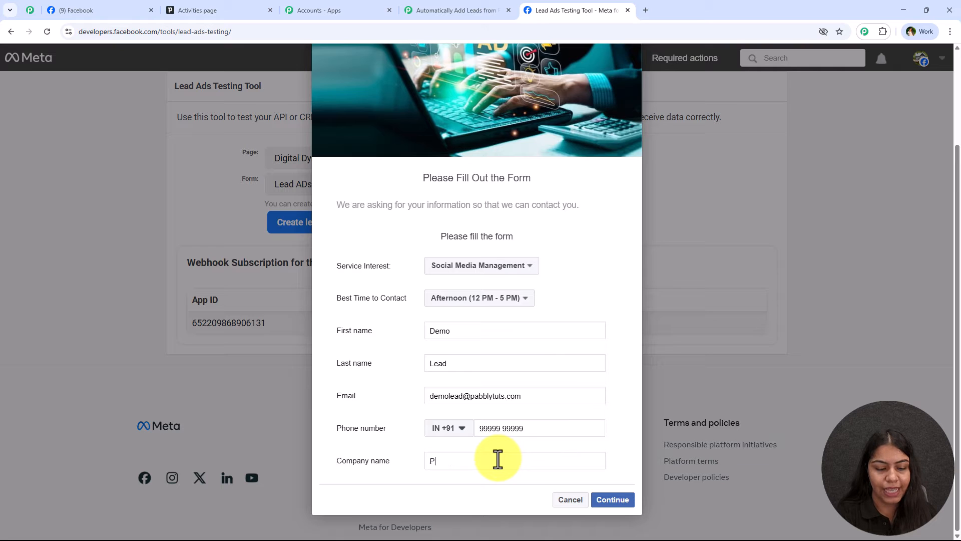
{"action": "left_click", "coordinate": [498, 459]}
{"action": "type", "text": "Pab Co"}
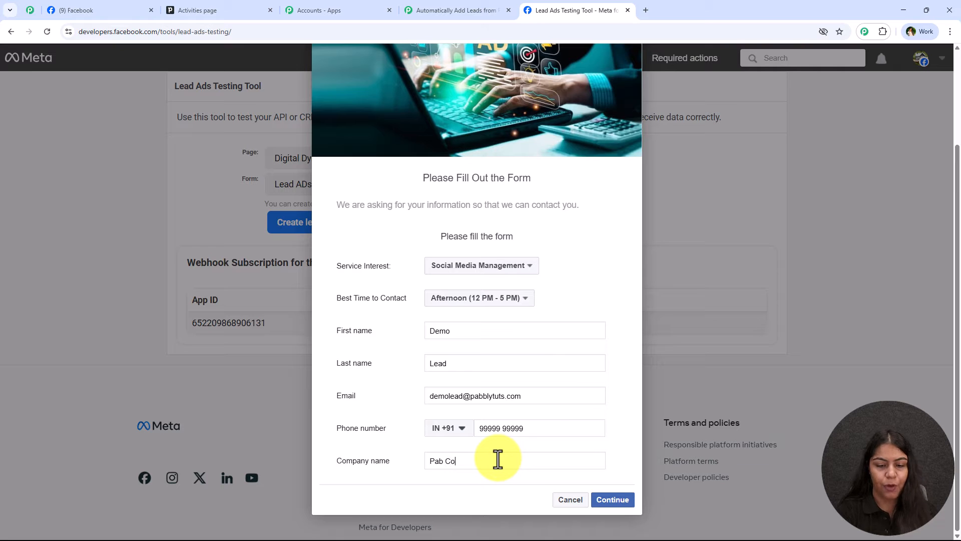
{"action": "type", "text": "n"}
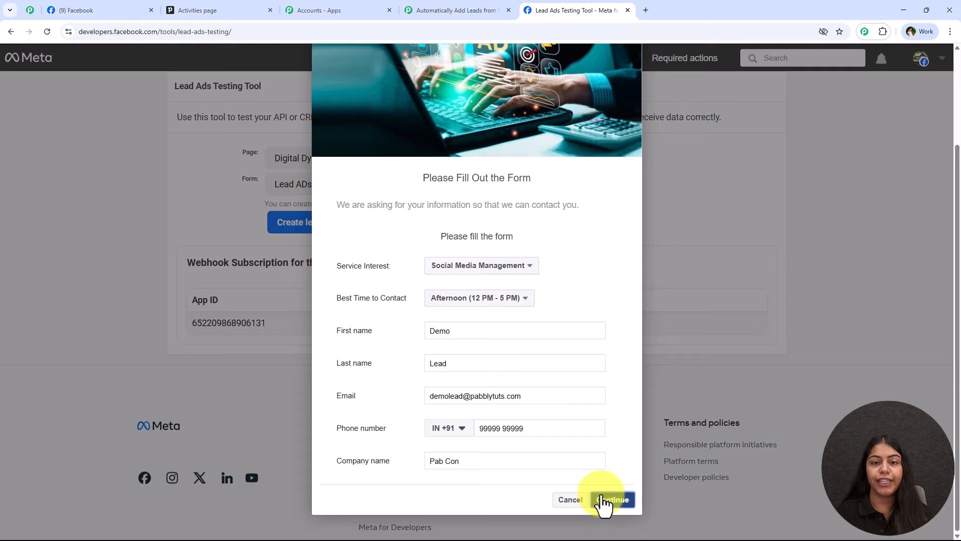
{"action": "left_click", "coordinate": [612, 500]}
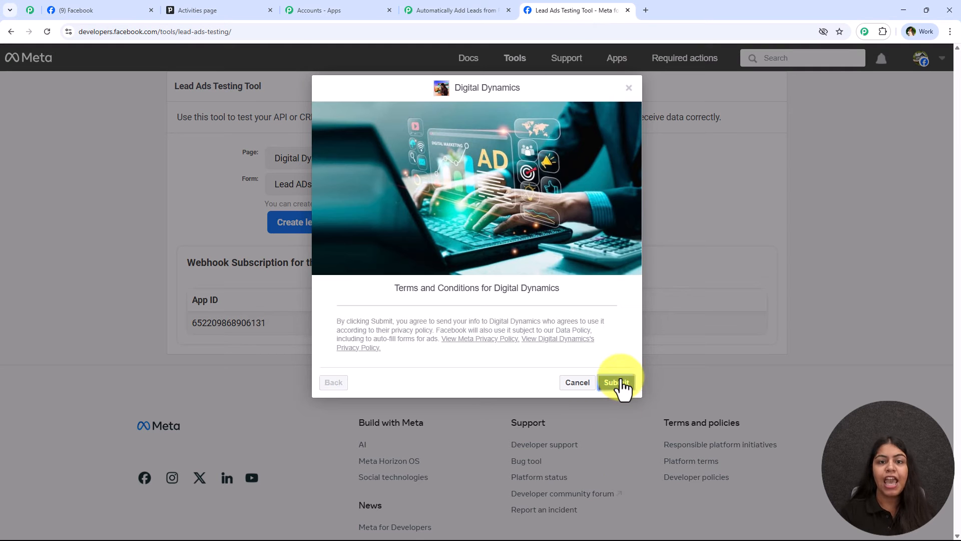
{"action": "left_click", "coordinate": [617, 383]}
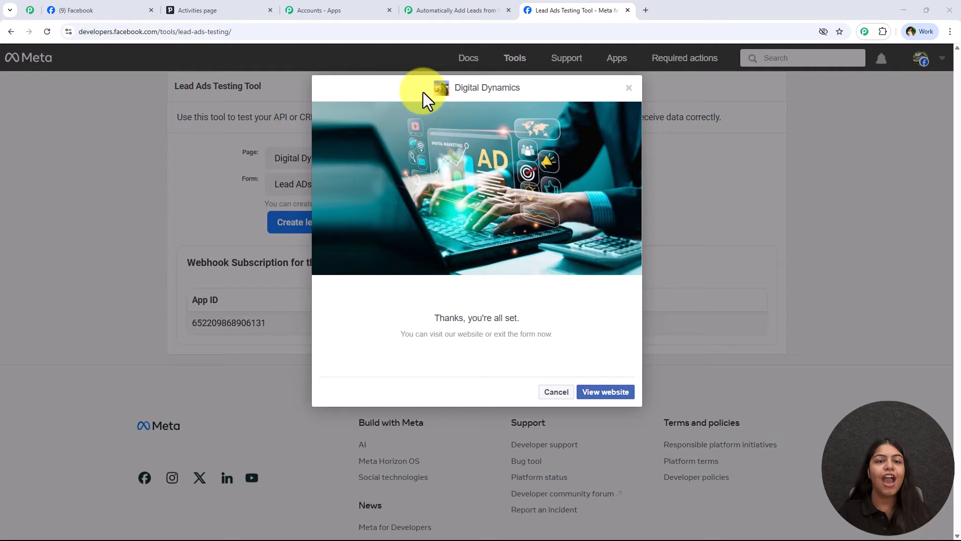
Step: Switch to Pabbly Connect and check the captured trigger response for the lead's service interest, contact time, name, email, phone number and company
{"action": "left_click", "coordinate": [407, 10]}
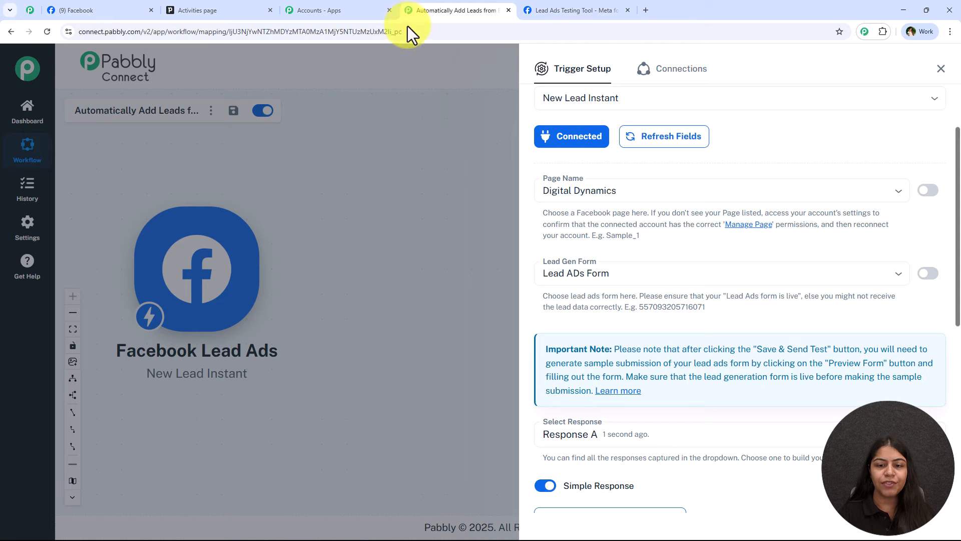
{"action": "scroll", "coordinate": [740, 278], "scroll_direction": "down", "scroll_amount": 7}
{"action": "scroll", "coordinate": [848, 348], "scroll_direction": "down", "scroll_amount": 2}
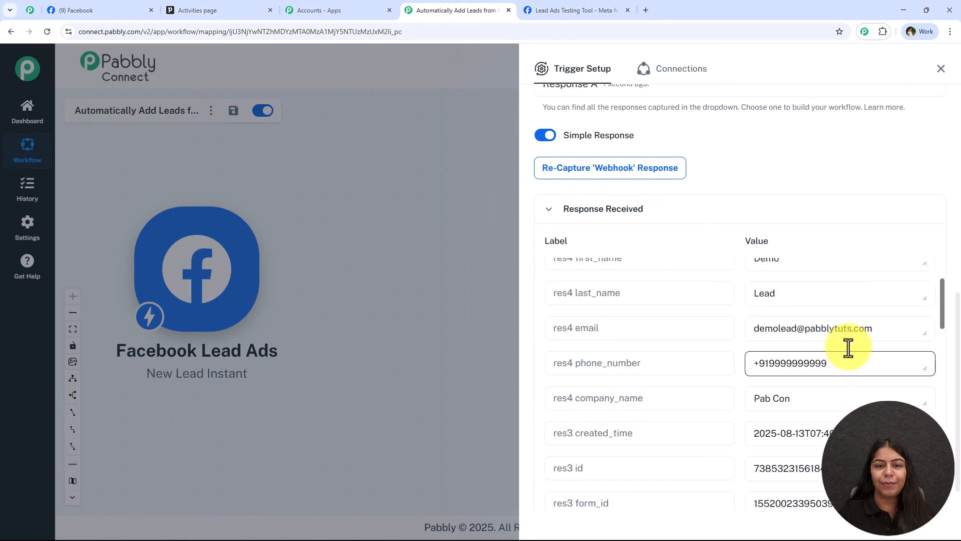
{"action": "scroll", "coordinate": [846, 360], "scroll_direction": "up", "scroll_amount": 2}
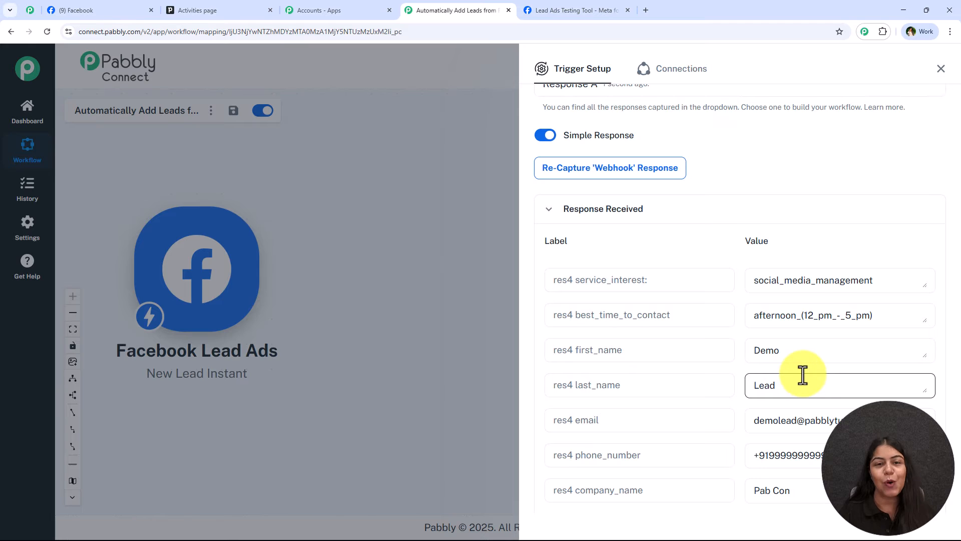
{"action": "left_click_drag", "start_coordinate": [919, 279], "coordinate": [740, 307]}
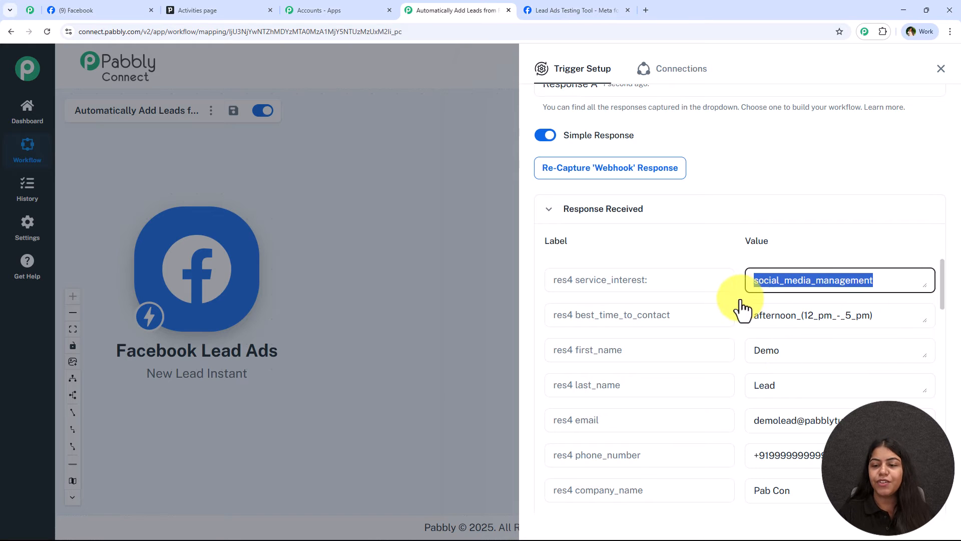
{"action": "left_click_drag", "start_coordinate": [905, 325], "coordinate": [741, 335]}
{"action": "double_click", "coordinate": [797, 357]}
{"action": "double_click", "coordinate": [792, 390]}
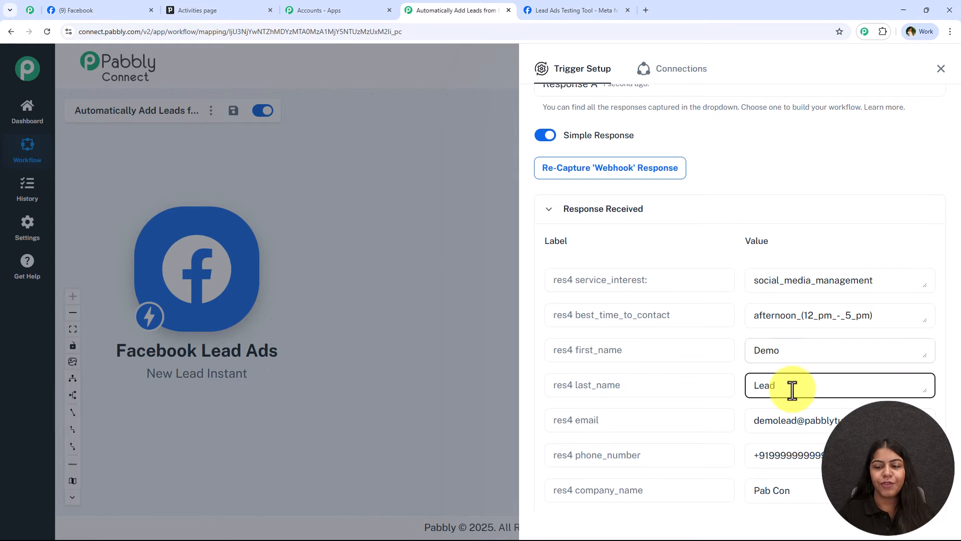
{"action": "double_click", "coordinate": [786, 422]}
{"action": "scroll", "coordinate": [801, 351], "scroll_direction": "down", "scroll_amount": 2}
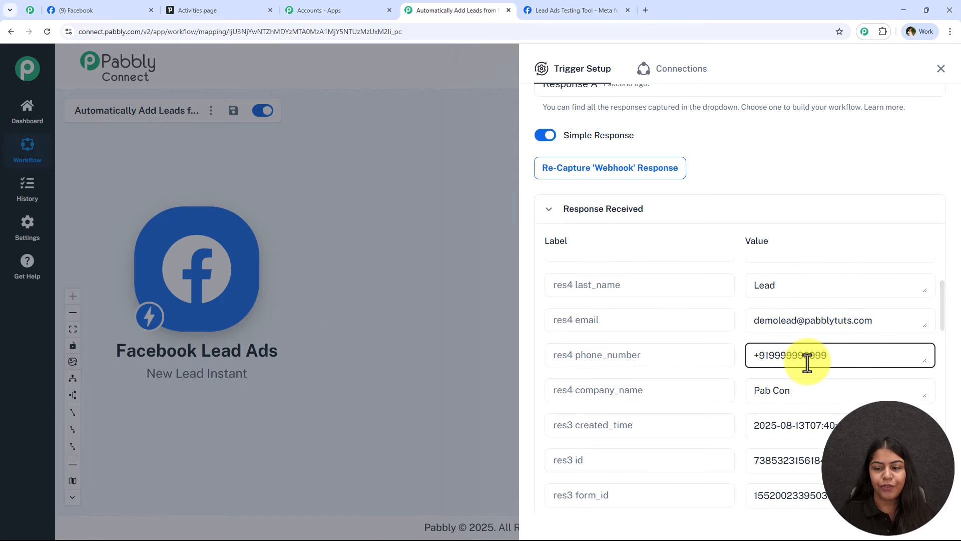
{"action": "triple_click", "coordinate": [807, 362]}
{"action": "double_click", "coordinate": [797, 389]}
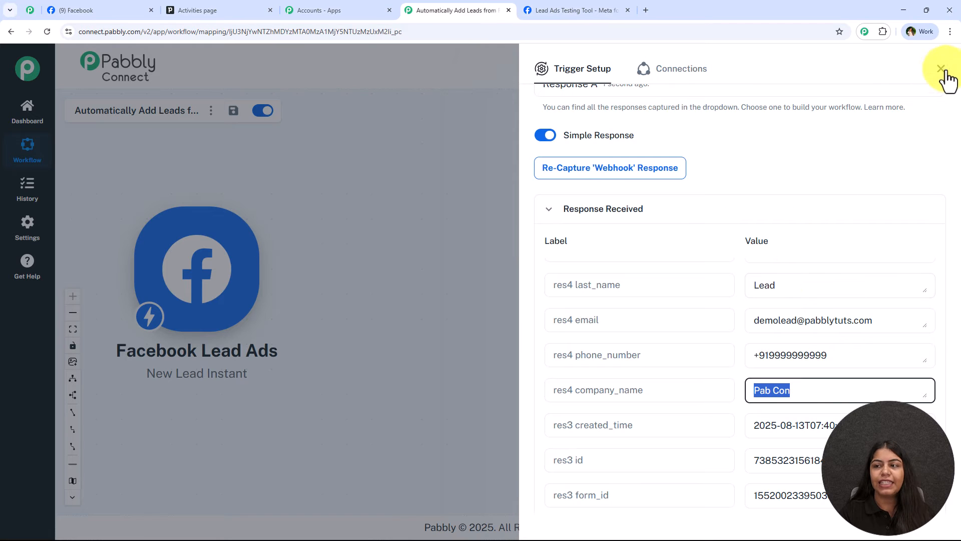
Step: Glance at the Pipedrive deals page, then add Pipedrive as the workflow's action app with the Create a Person event
{"action": "left_click", "coordinate": [242, 9]}
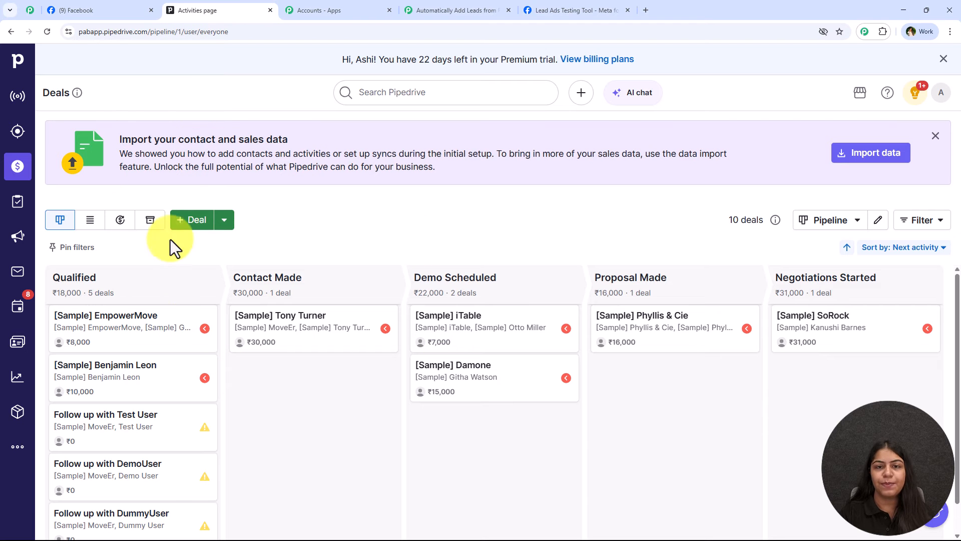
{"action": "left_click", "coordinate": [408, 10]}
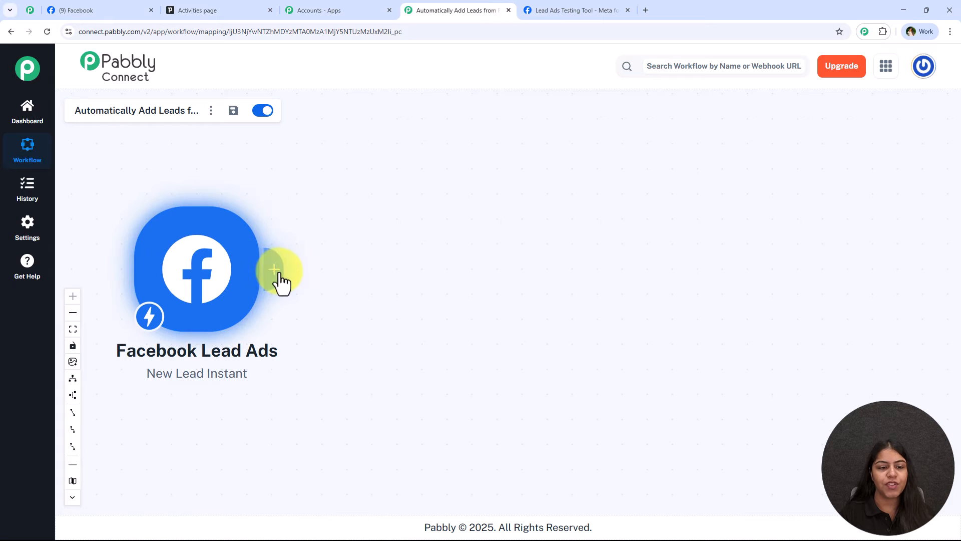
{"action": "left_click", "coordinate": [276, 275]}
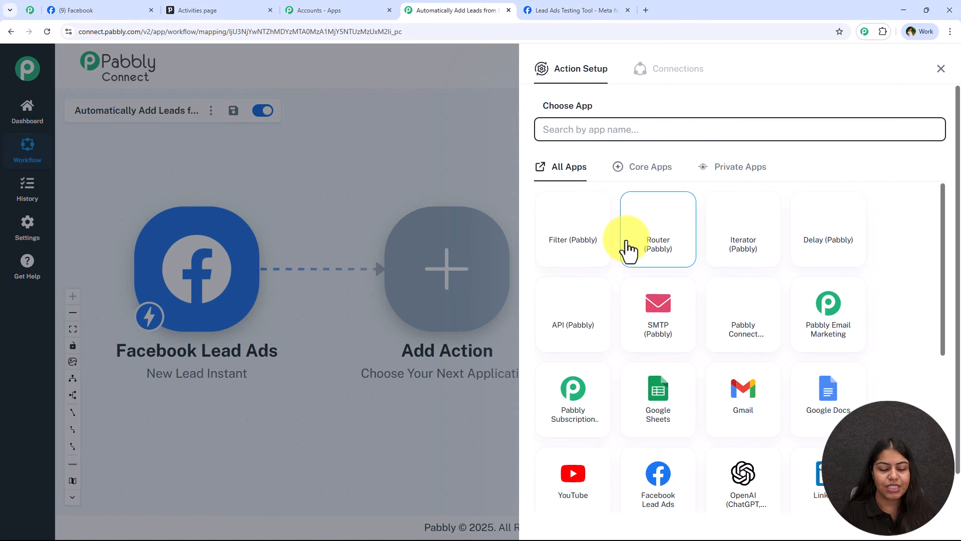
{"action": "type", "text": "pipe"}
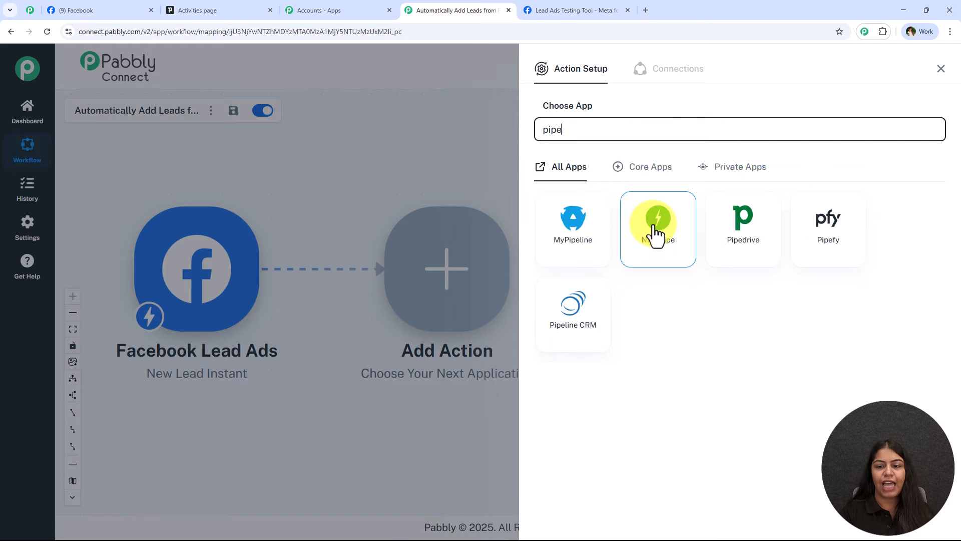
{"action": "left_click", "coordinate": [741, 240]}
{"action": "left_click", "coordinate": [699, 186]}
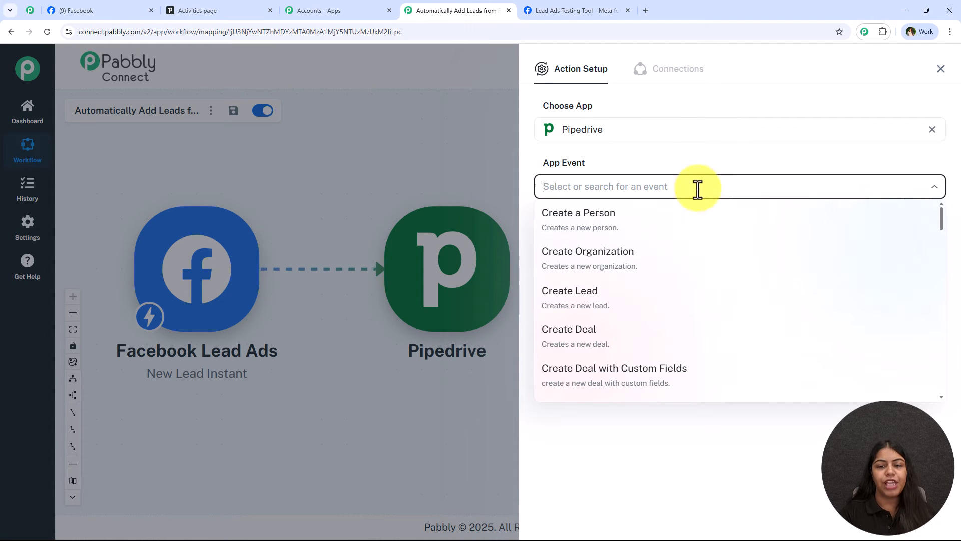
{"action": "left_click", "coordinate": [578, 226]}
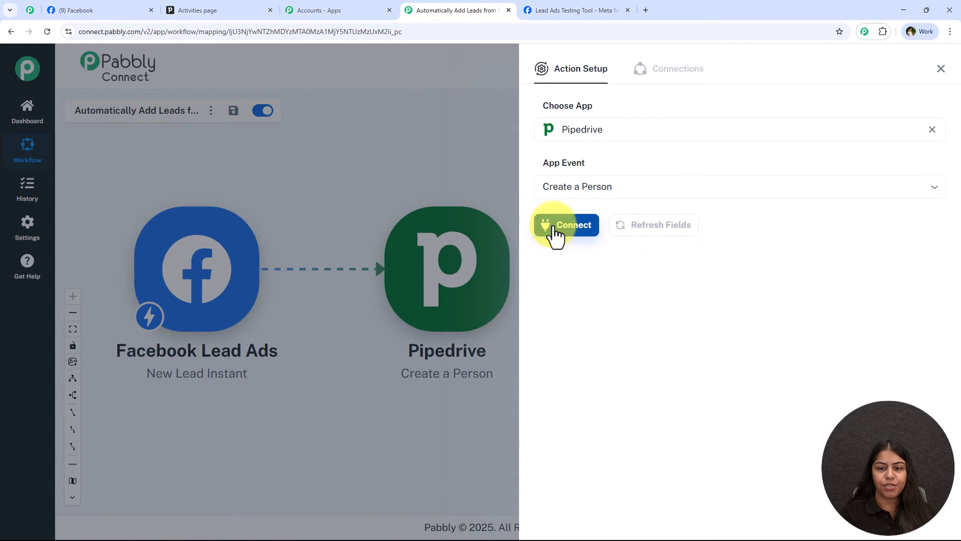
Step: Start a new Pipedrive connection, switch to Pipedrive, and copy the personal API token from the personal preferences
{"action": "left_click", "coordinate": [553, 225]}
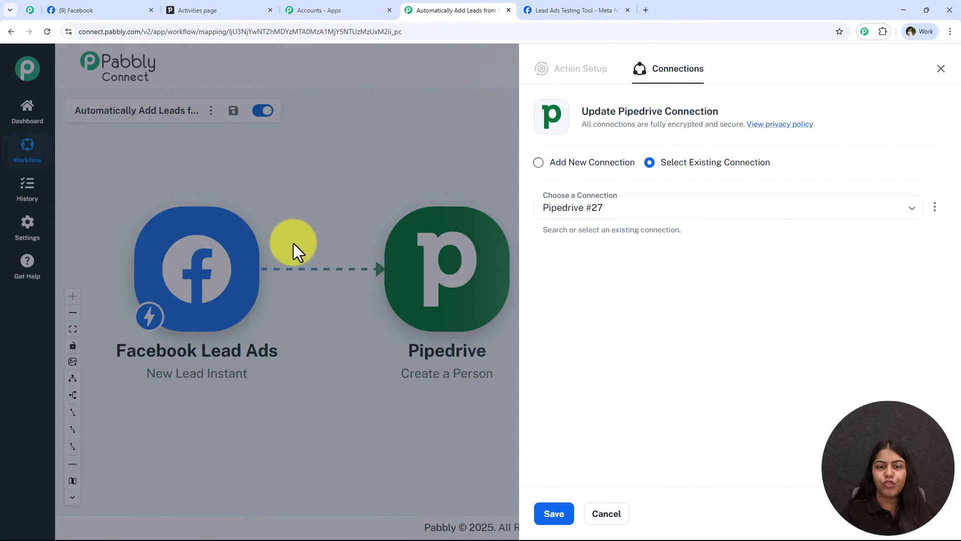
{"action": "left_click", "coordinate": [577, 175]}
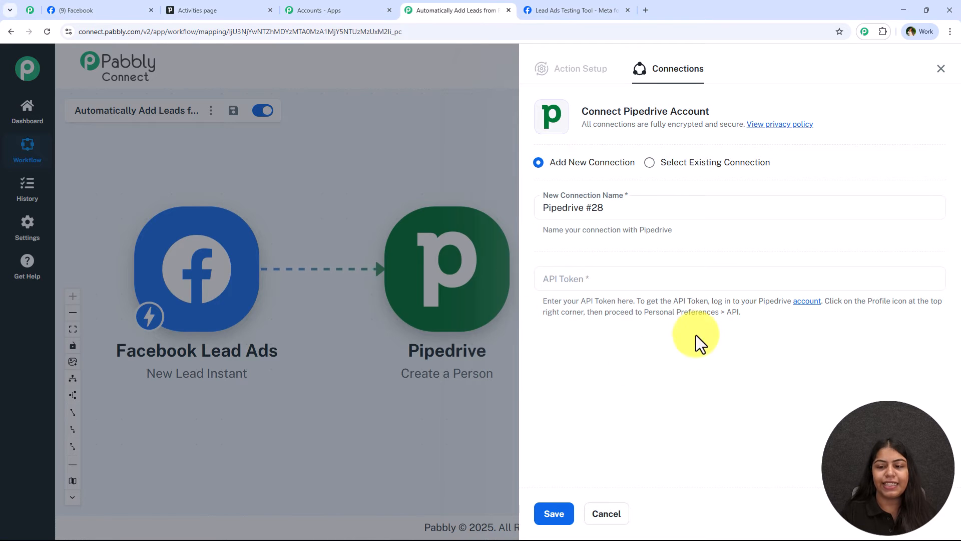
{"action": "left_click", "coordinate": [172, 10]}
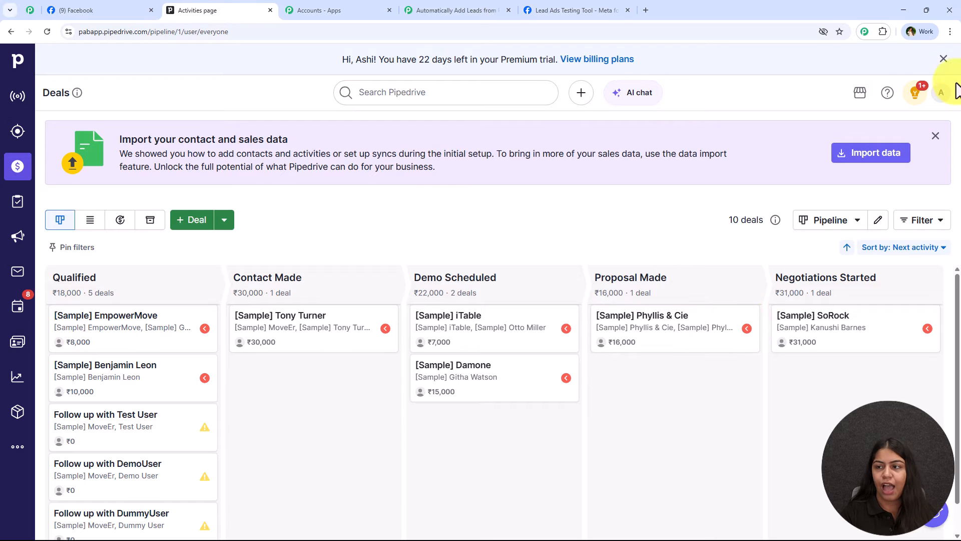
{"action": "left_click", "coordinate": [941, 93]}
{"action": "left_click", "coordinate": [904, 153]}
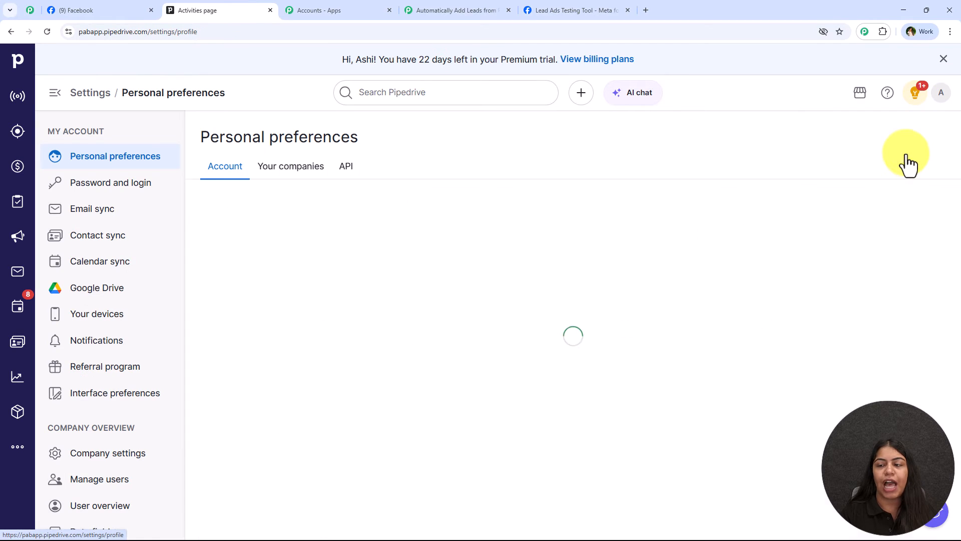
{"action": "left_click", "coordinate": [351, 176]}
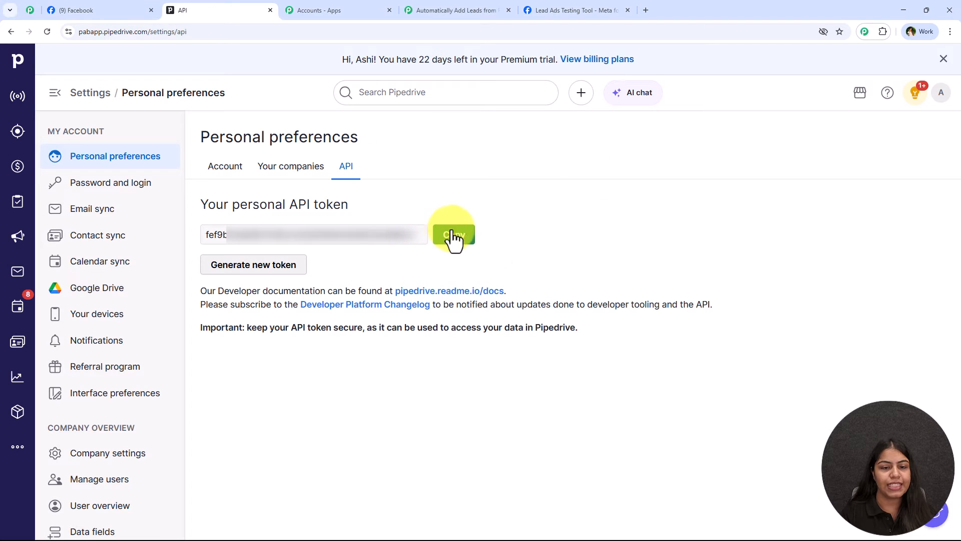
{"action": "left_click", "coordinate": [453, 235]}
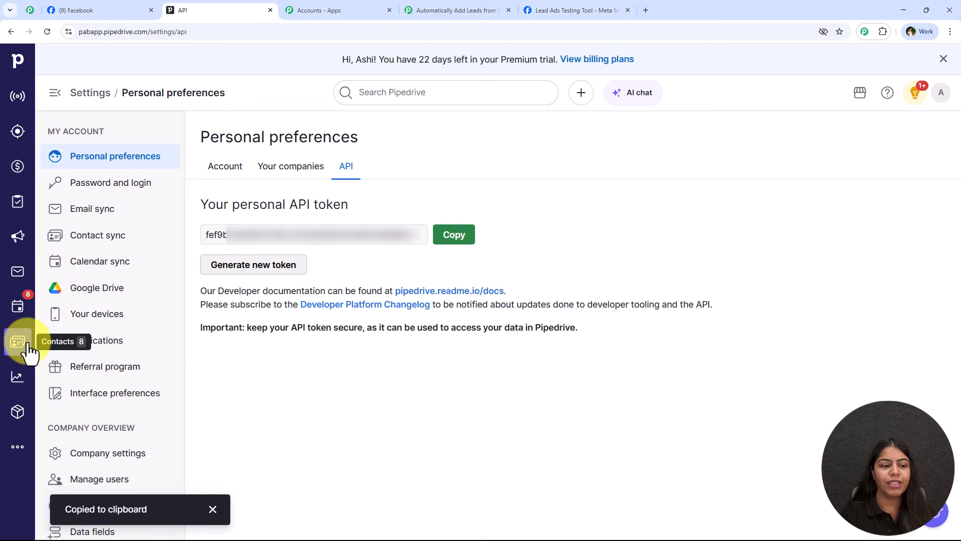
Step: Open Pipedrive's contacts, return to Pabbly Connect, paste the API token into the new connection and save it
{"action": "left_click", "coordinate": [26, 345]}
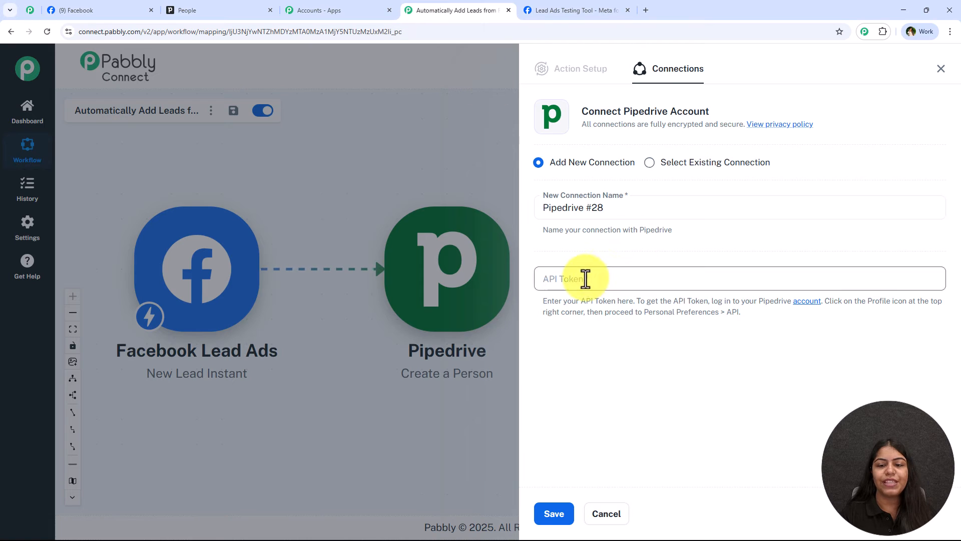
{"action": "right_click", "coordinate": [536, 279]}
{"action": "left_click", "coordinate": [619, 401]}
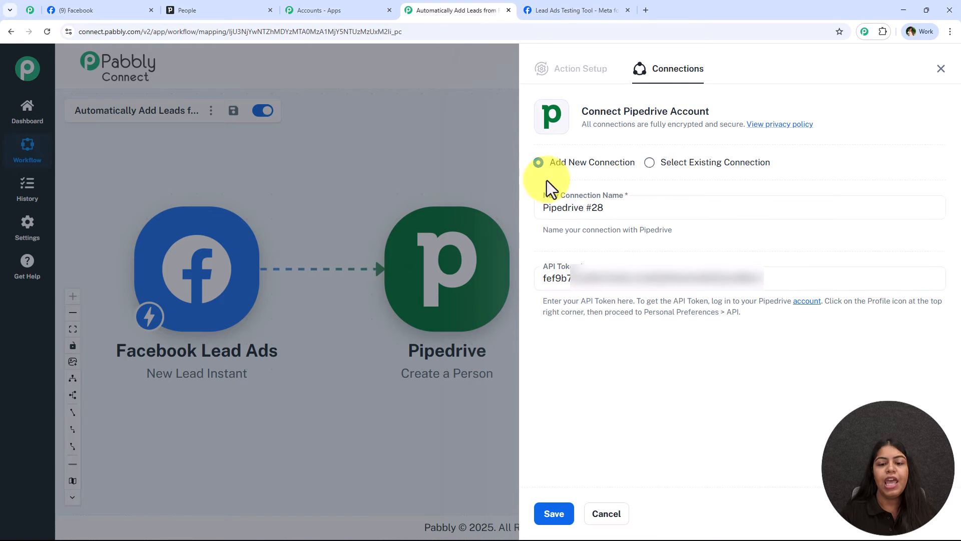
{"action": "left_click", "coordinate": [547, 515]}
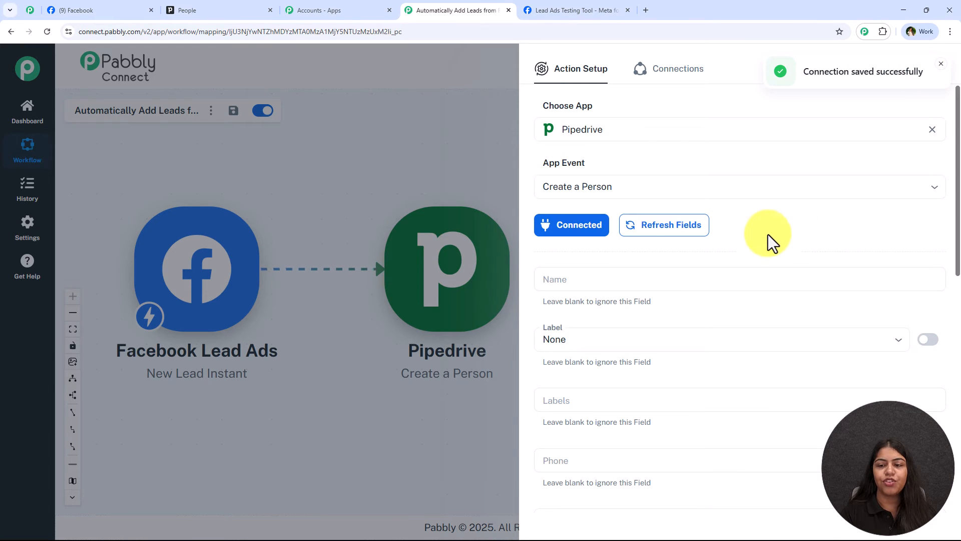
{"action": "scroll", "coordinate": [756, 250], "scroll_direction": "down", "scroll_amount": 1}
{"action": "left_click", "coordinate": [698, 231]}
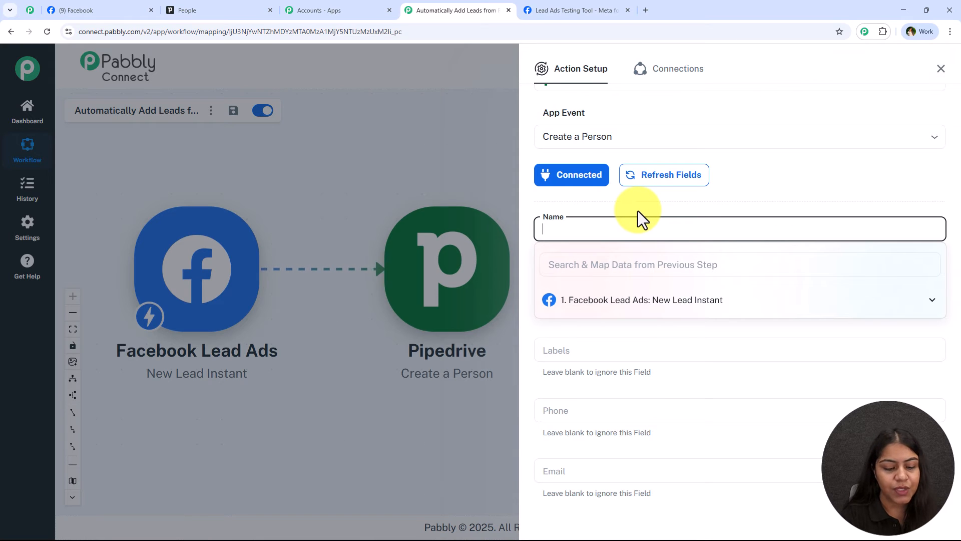
{"action": "type", "text": "Demo Lead"}
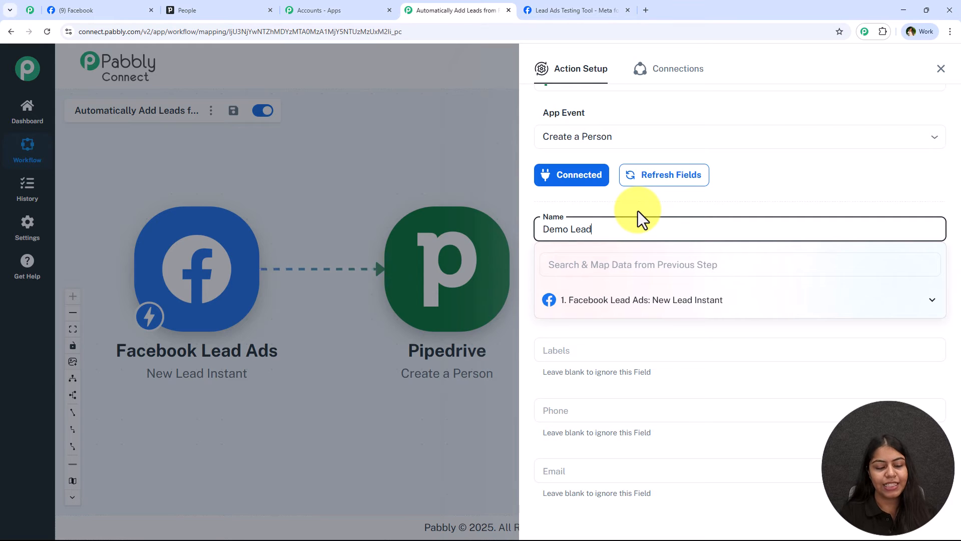
{"action": "key", "text": "ctrl+a"}
{"action": "key", "text": "BackSpace"}
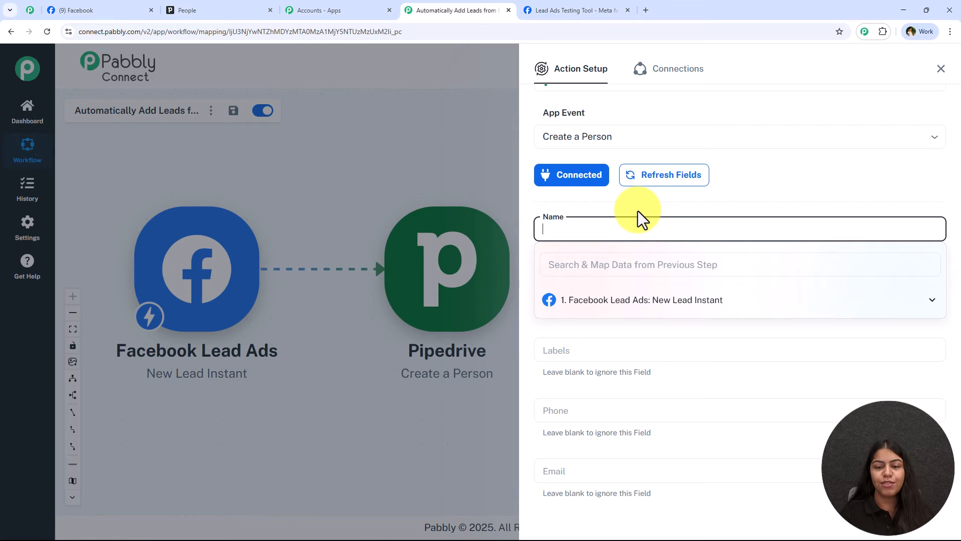
Step: Map the person's Name to first_name and last_name from the Facebook Lead Ads response, and set Label to Hot lead
{"action": "left_click", "coordinate": [627, 265]}
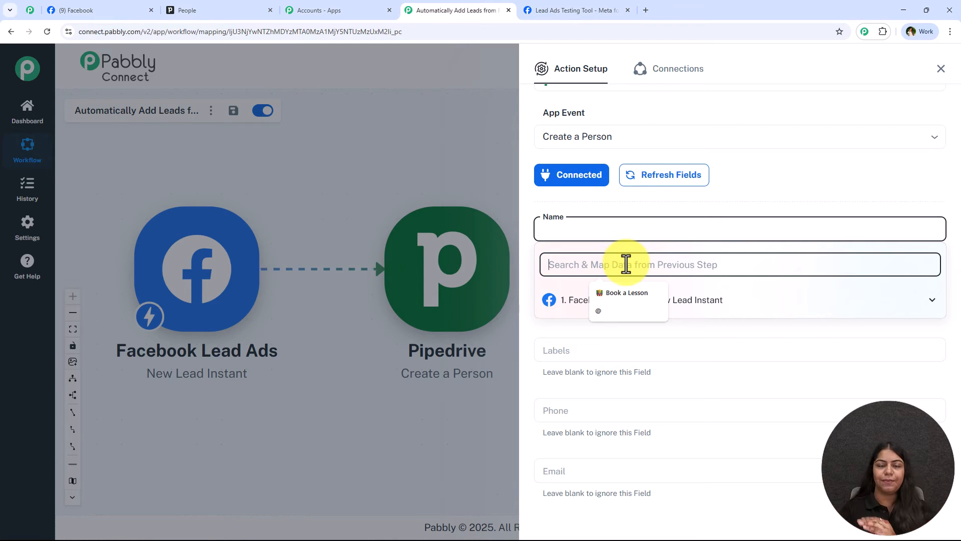
{"action": "type", "text": "nam"}
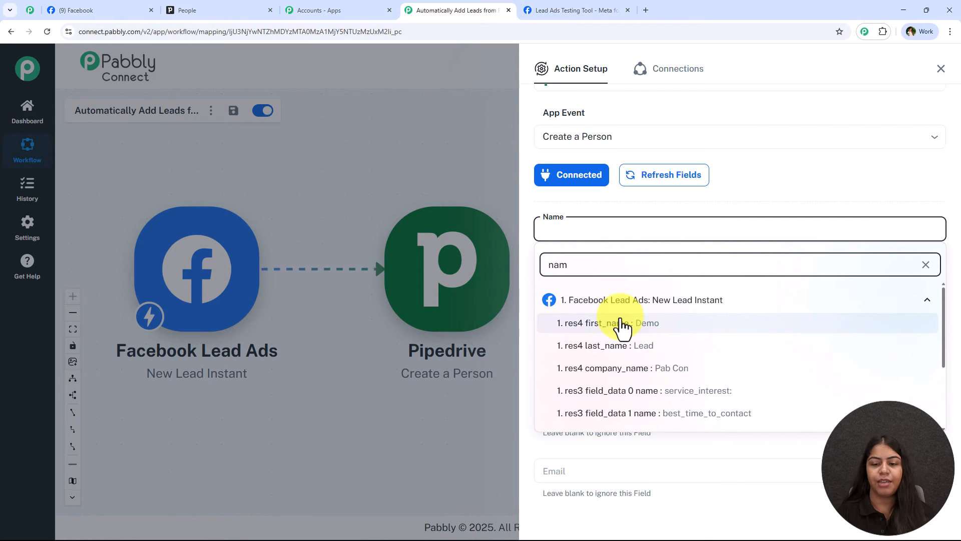
{"action": "left_click", "coordinate": [623, 325]}
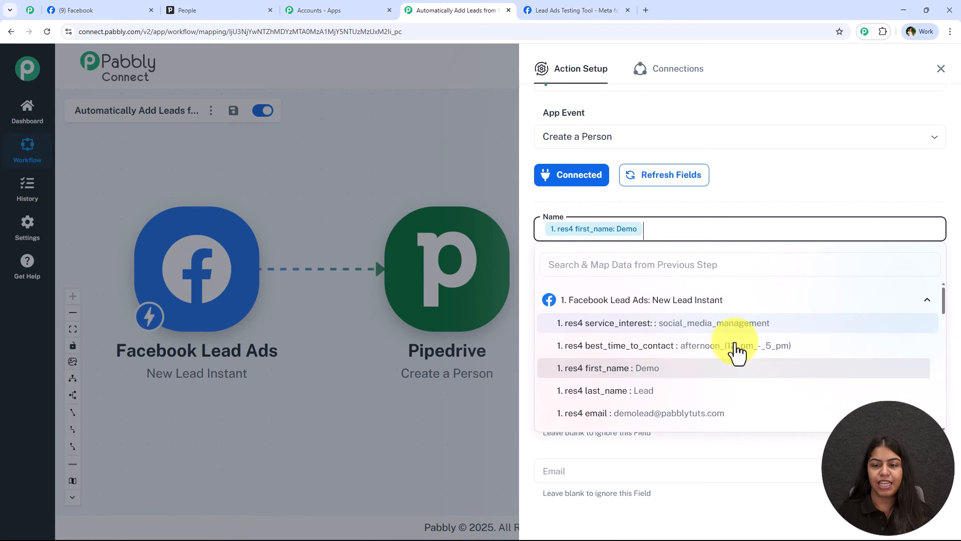
{"action": "left_click", "coordinate": [671, 390]}
{"action": "left_click", "coordinate": [711, 204]}
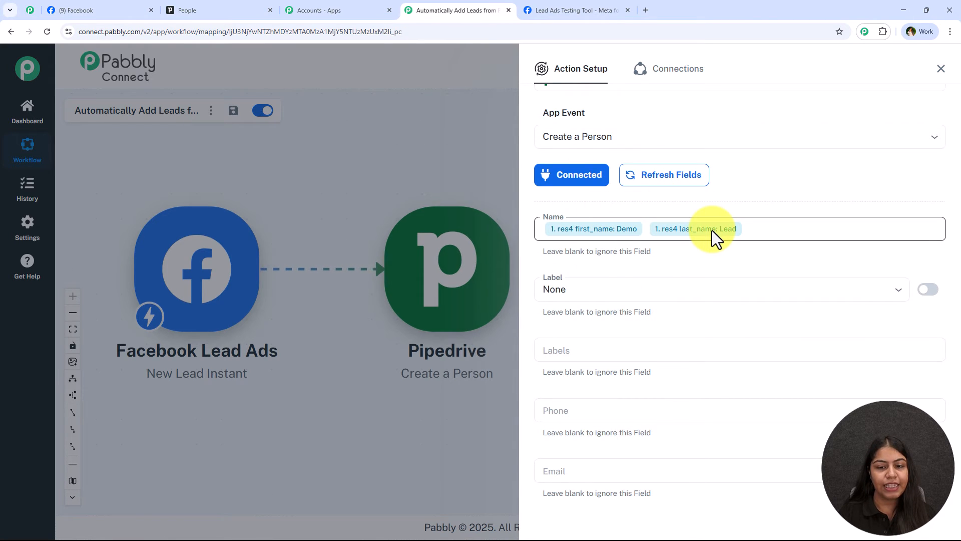
{"action": "left_click", "coordinate": [658, 282]}
{"action": "left_click", "coordinate": [666, 373]}
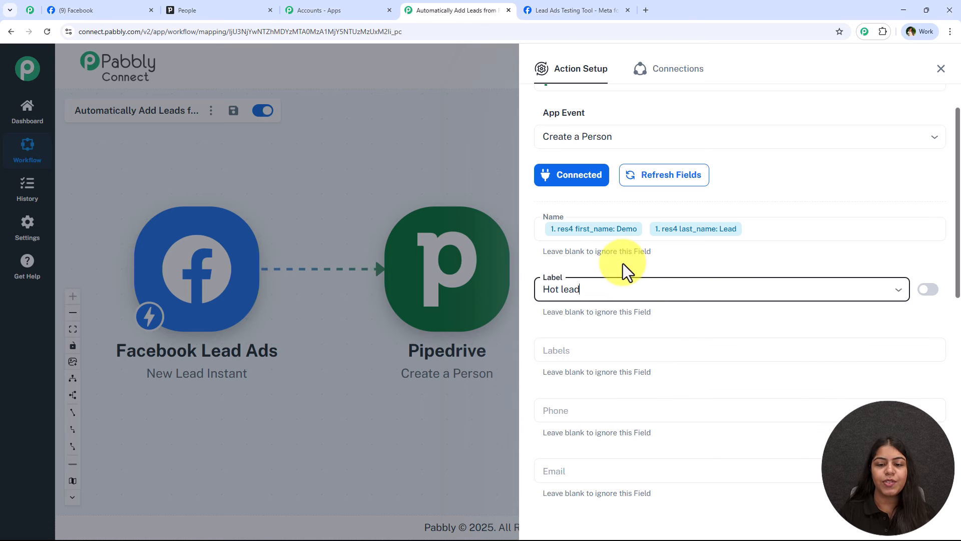
Step: Map Phone to the phone_number value and Email to the email value from the Facebook Lead Ads response
{"action": "scroll", "coordinate": [626, 280], "scroll_direction": "down", "scroll_amount": 2}
{"action": "left_click", "coordinate": [594, 314]}
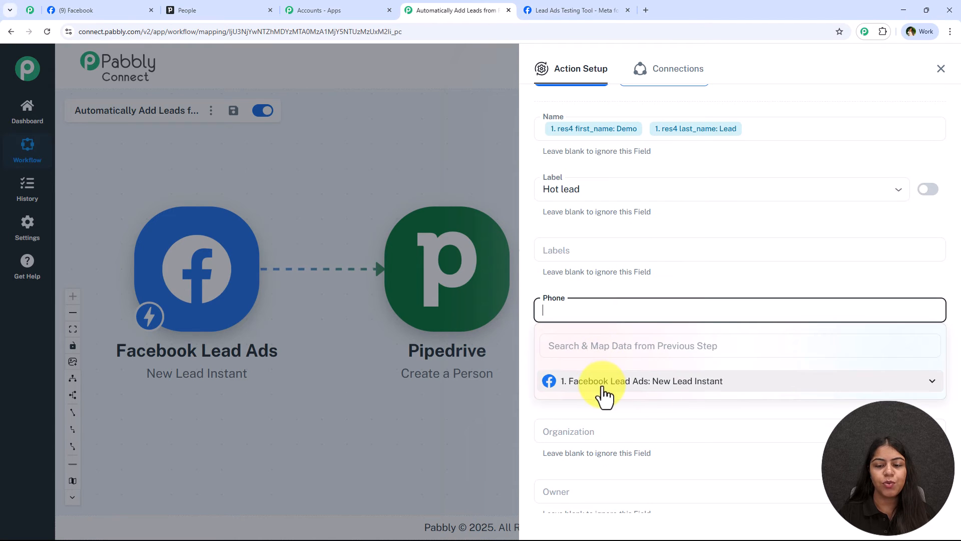
{"action": "left_click", "coordinate": [603, 395]}
{"action": "scroll", "coordinate": [696, 440], "scroll_direction": "down", "scroll_amount": 2}
{"action": "left_click", "coordinate": [692, 423]}
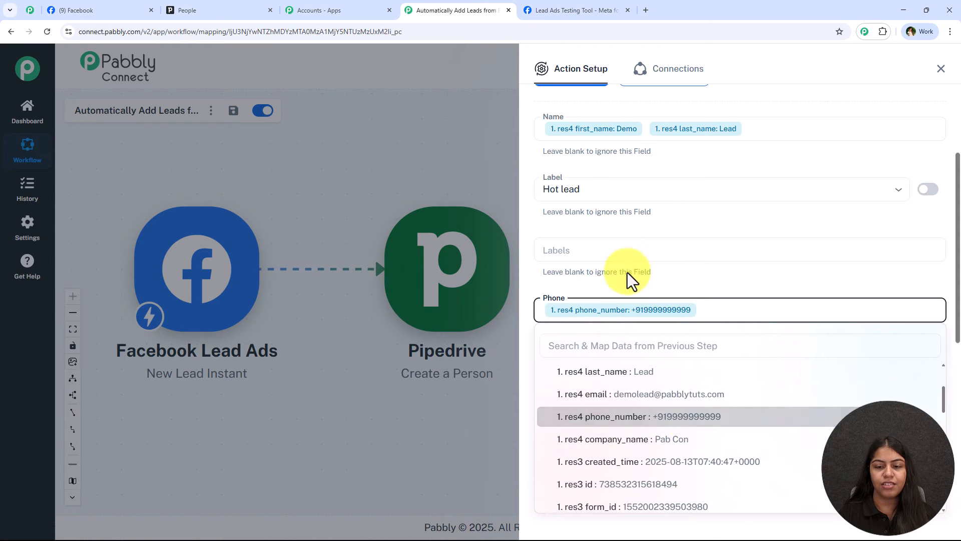
{"action": "left_click", "coordinate": [627, 272]}
{"action": "left_click", "coordinate": [606, 369]}
{"action": "left_click", "coordinate": [681, 442]}
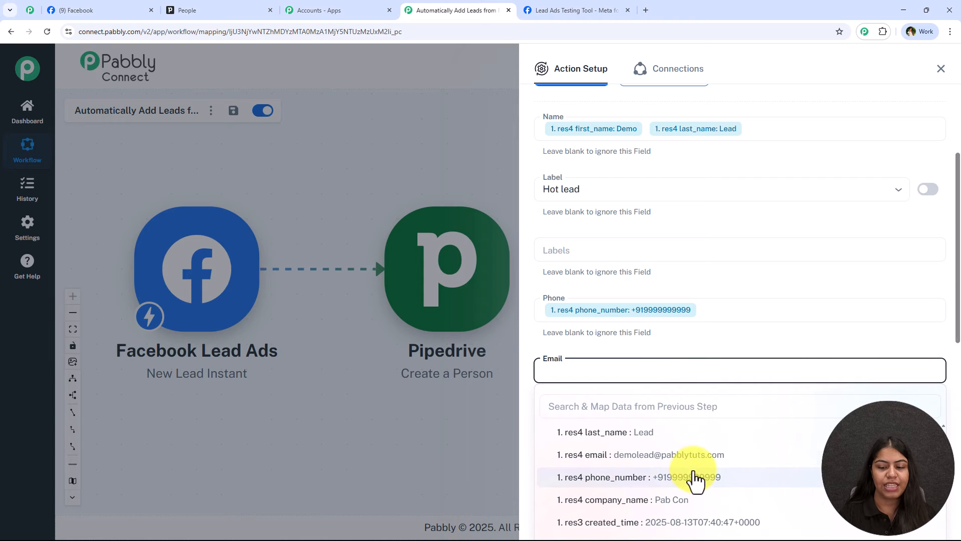
{"action": "left_click", "coordinate": [686, 455]}
{"action": "left_click", "coordinate": [740, 350]}
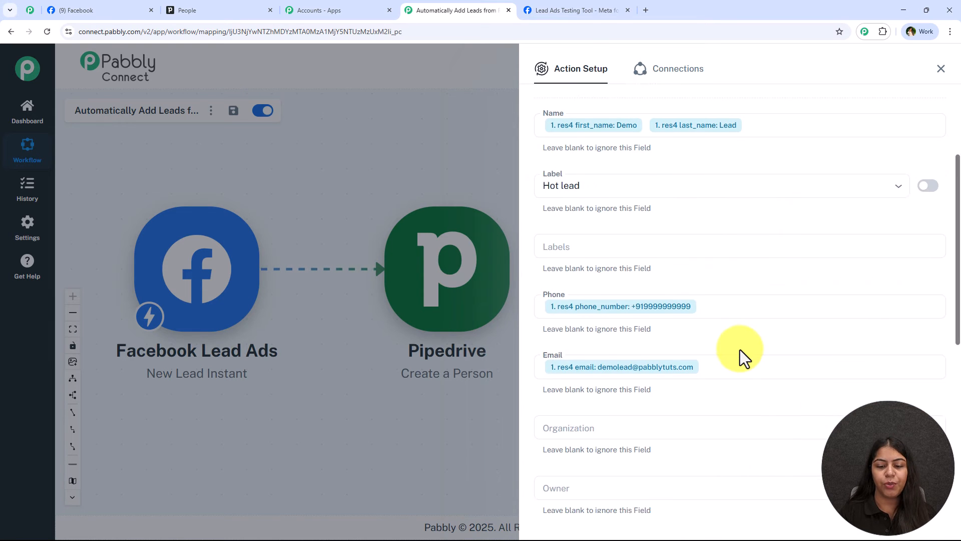
Step: Save the Pipedrive action with a test request, check the received response for the person's name, and close the setup
{"action": "scroll", "coordinate": [741, 347], "scroll_direction": "down", "scroll_amount": 8}
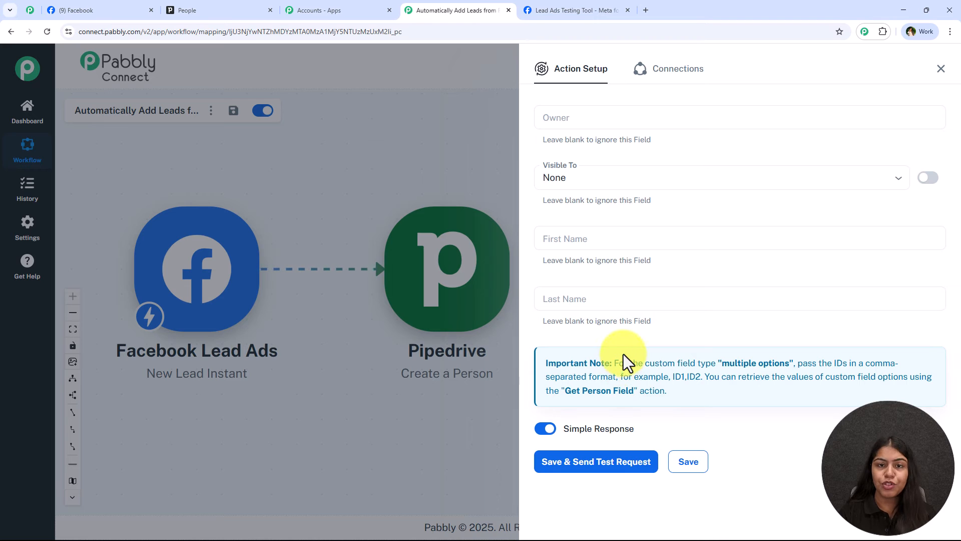
{"action": "left_click", "coordinate": [604, 460]}
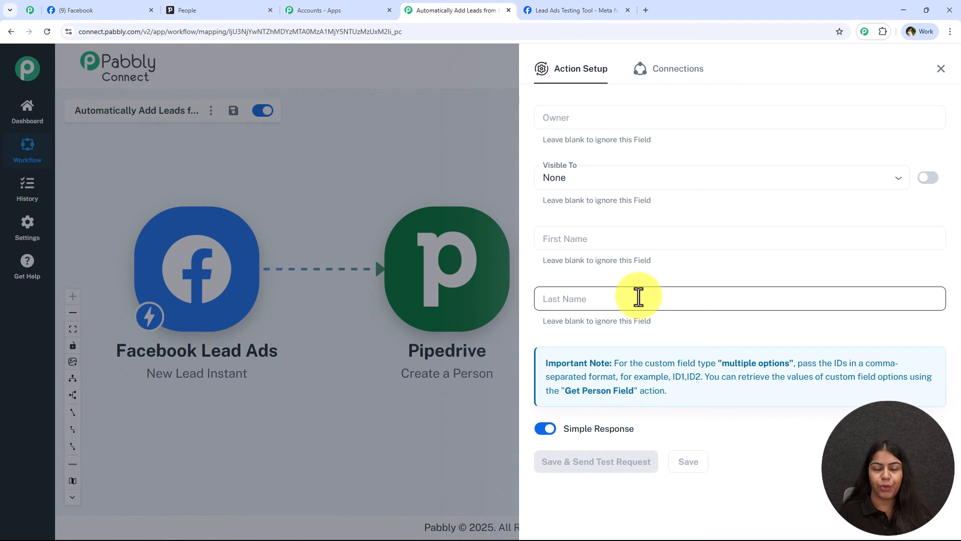
{"action": "scroll", "coordinate": [751, 348], "scroll_direction": "down", "scroll_amount": 7}
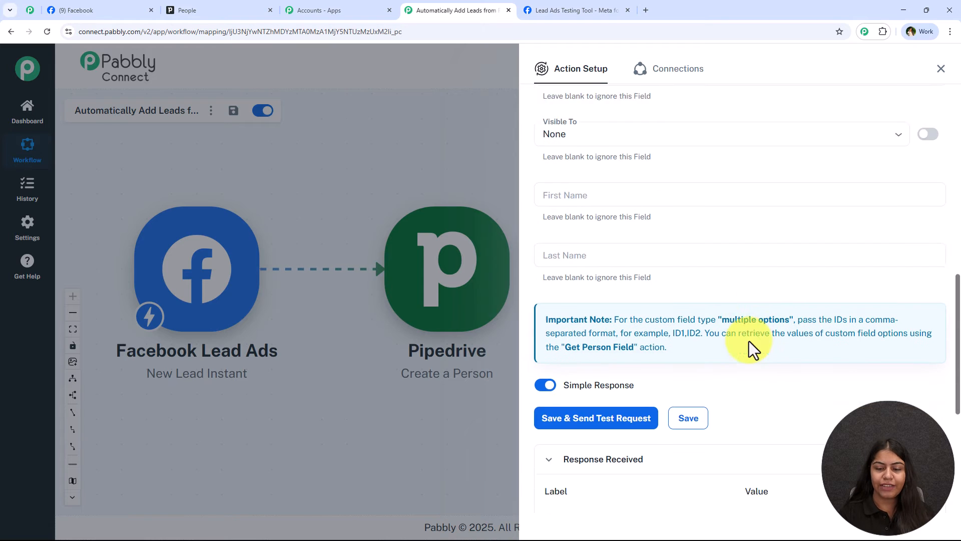
{"action": "scroll", "coordinate": [758, 389], "scroll_direction": "down", "scroll_amount": 4}
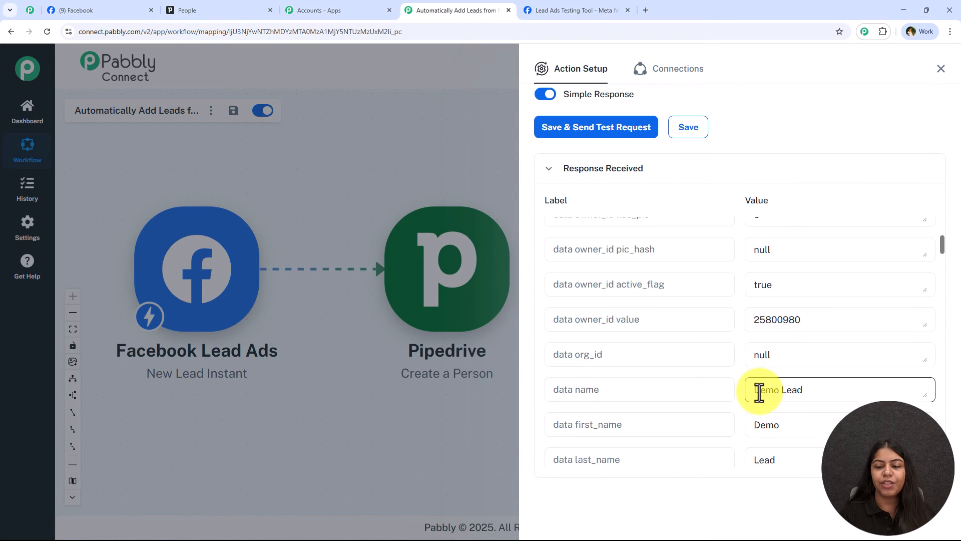
{"action": "scroll", "coordinate": [749, 392], "scroll_direction": "up", "scroll_amount": 4}
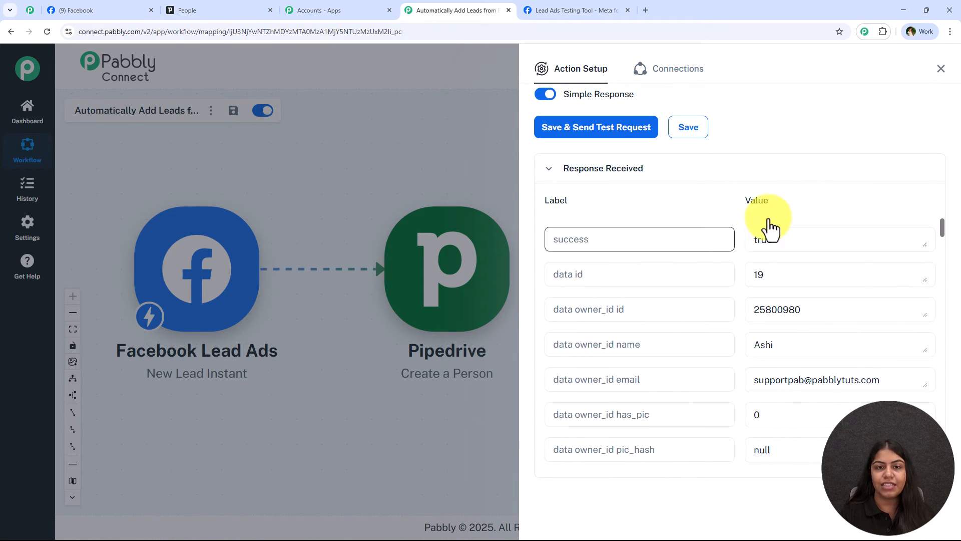
{"action": "left_click", "coordinate": [942, 69]}
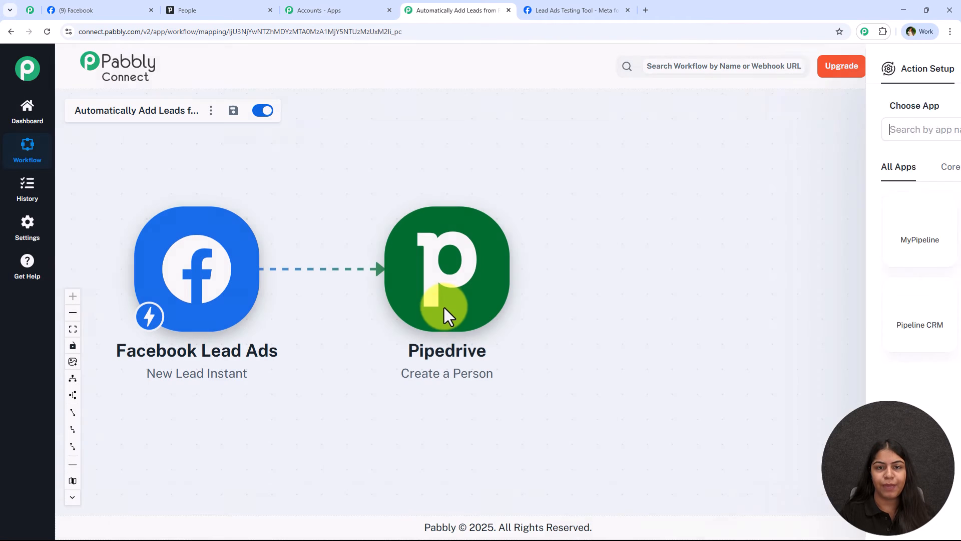
Step: Check Pipedrive's People list for the new contact, and reposition the Facebook Lead Ads and Pipedrive nodes farther apart on the workflow canvas
{"action": "left_click_drag", "start_coordinate": [400, 251], "coordinate": [594, 263]}
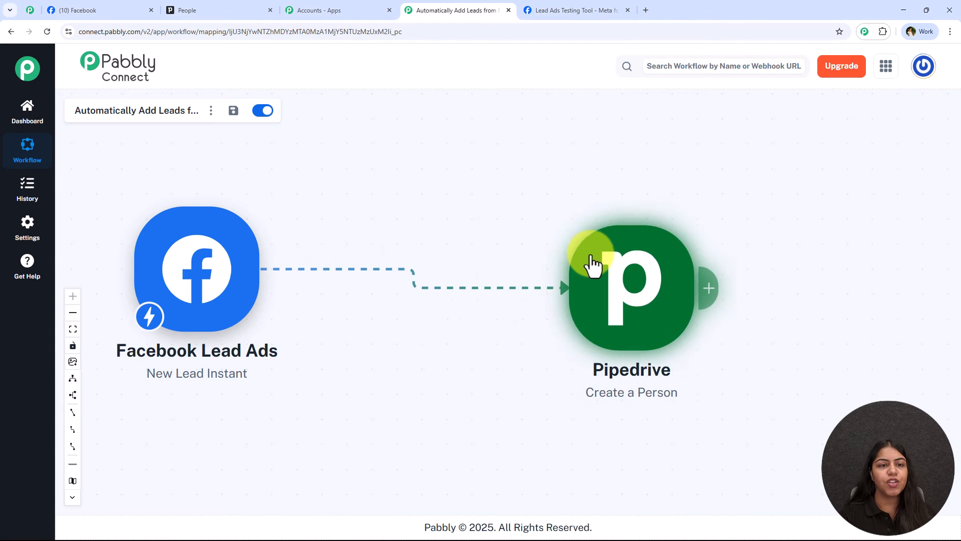
{"action": "left_click", "coordinate": [170, 11]}
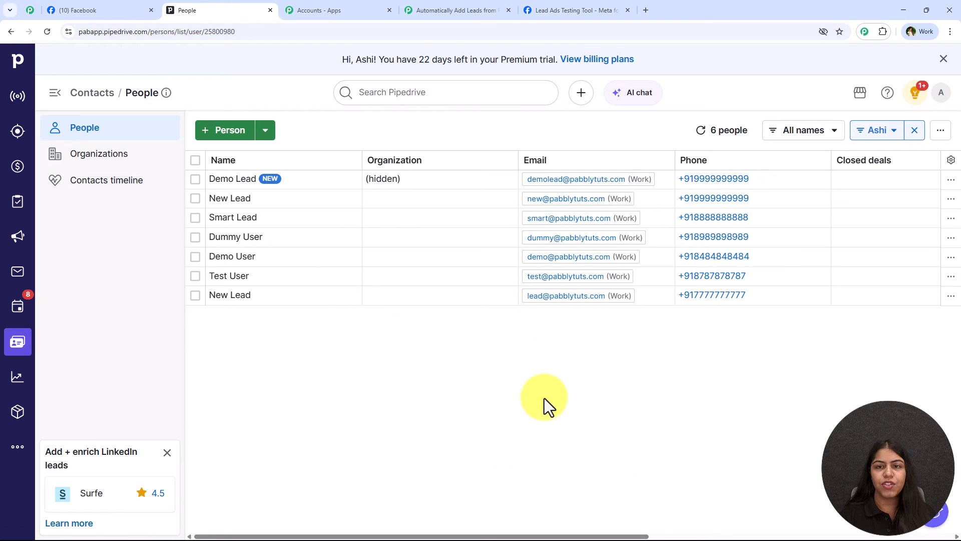
{"action": "left_click", "coordinate": [404, 4]}
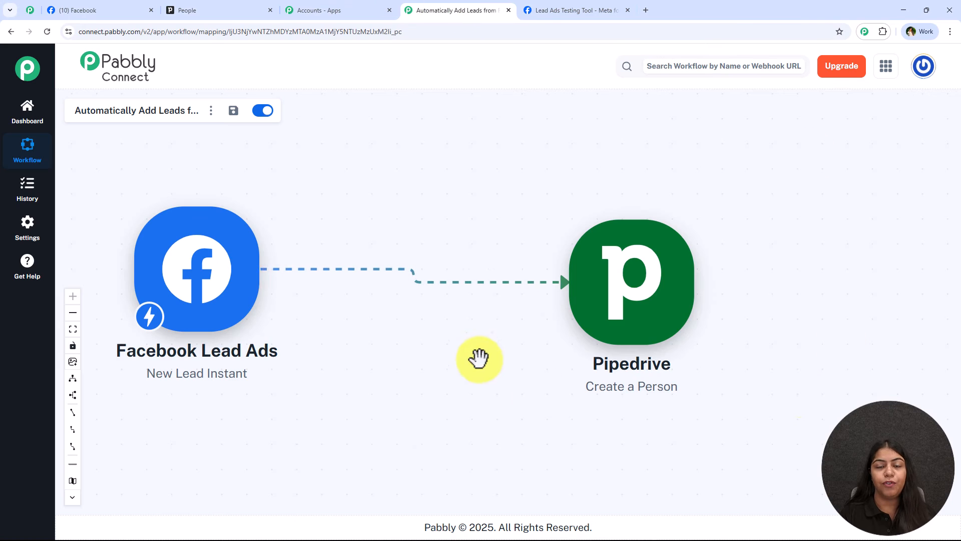
{"action": "left_click_drag", "start_coordinate": [497, 282], "coordinate": [596, 288]}
{"action": "left_click_drag", "start_coordinate": [279, 307], "coordinate": [342, 269]}
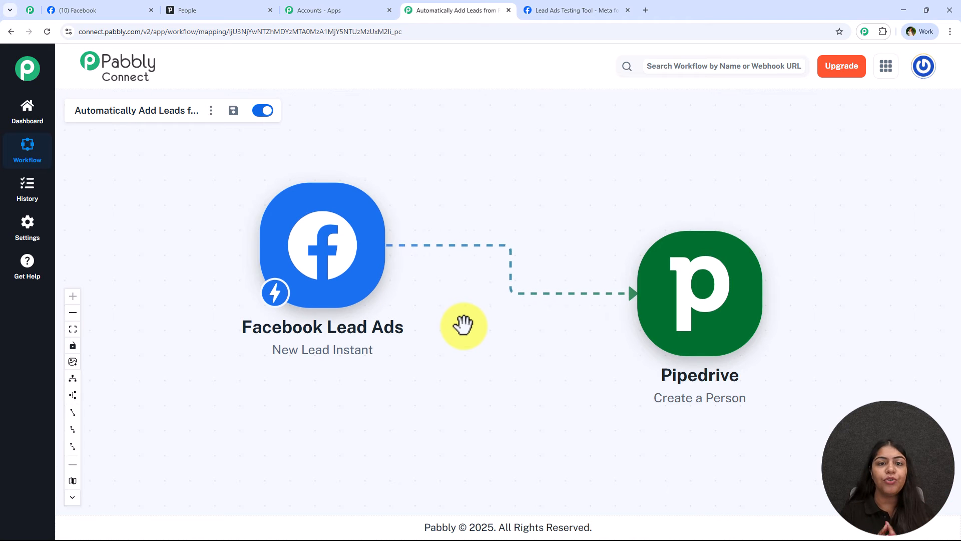
Step: Look over Meta's Lead Ads Testing Tool and Pipedrive's People list, and return to the Pabbly Connect workflow
{"action": "left_click", "coordinate": [608, 14]}
{"action": "left_click", "coordinate": [556, 392]}
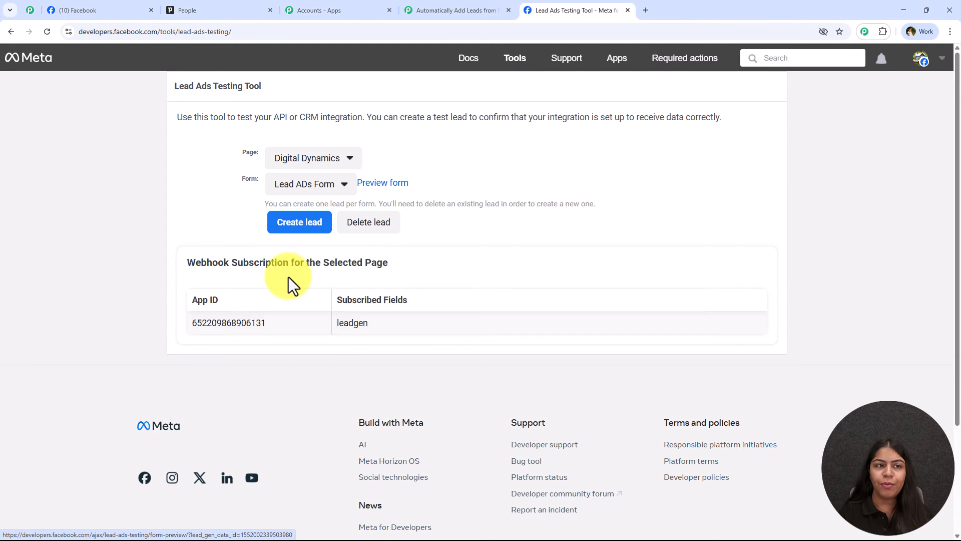
{"action": "left_click", "coordinate": [188, 10]}
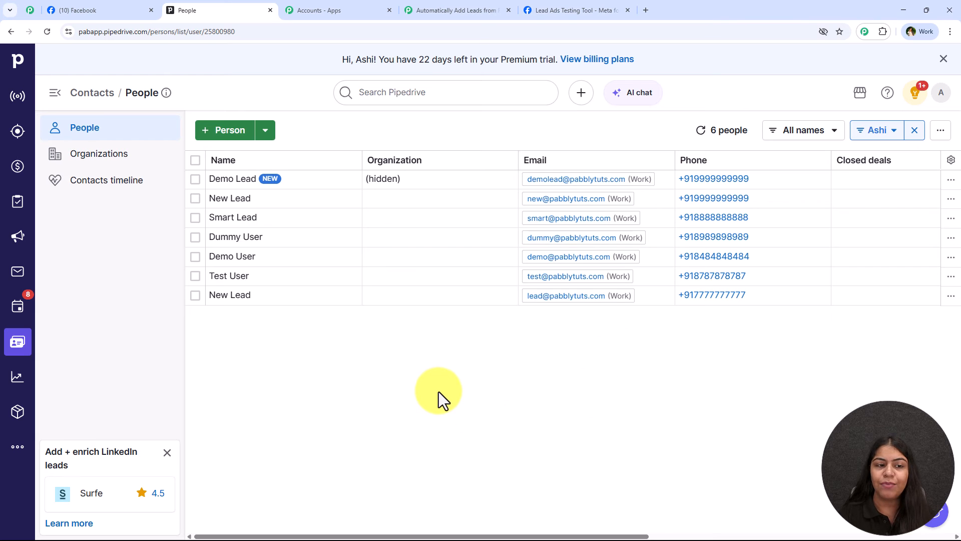
{"action": "left_click", "coordinate": [572, 2]}
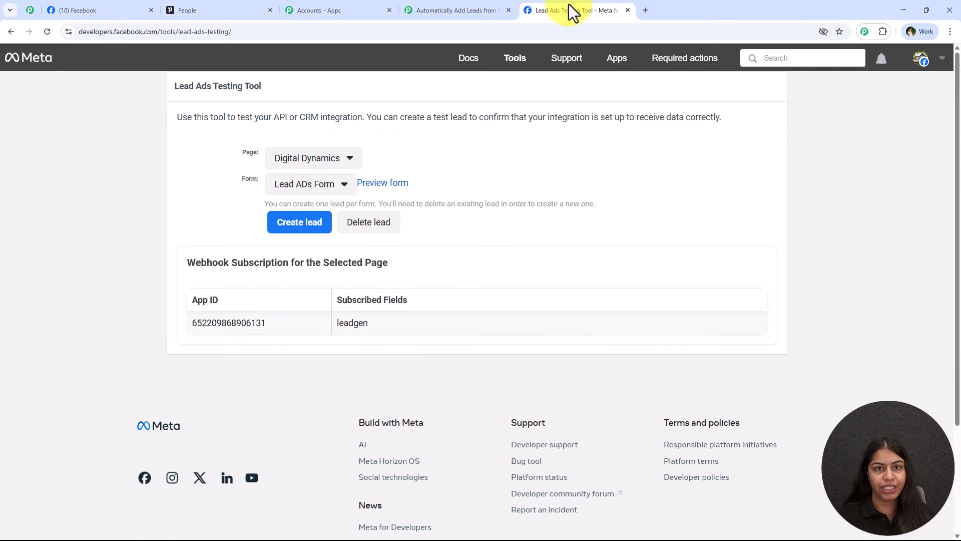
{"action": "left_click", "coordinate": [406, 3]}
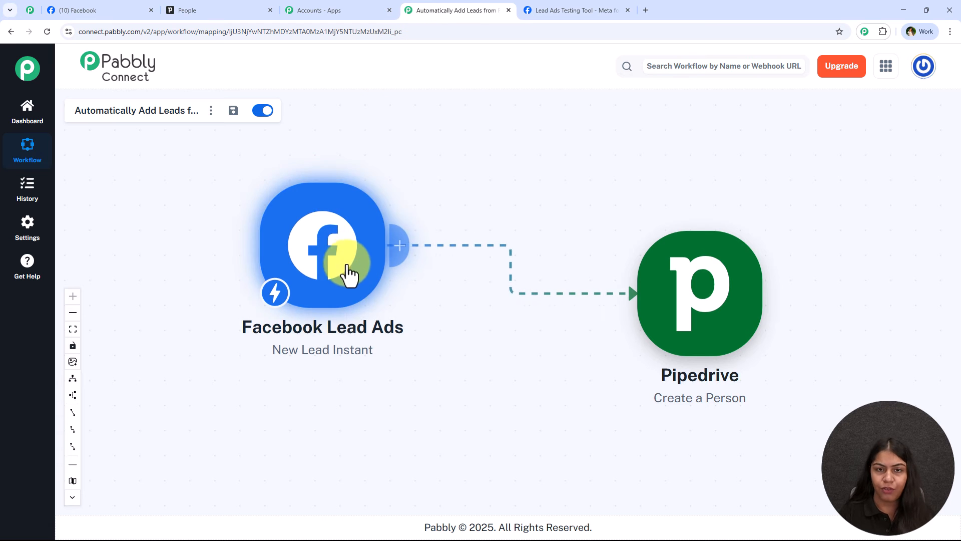
Step: Delete the existing test lead in Meta's Lead Ads Testing Tool, and reselect the Digital Dynamics page with its Lead ADs Form
{"action": "left_click", "coordinate": [559, 9]}
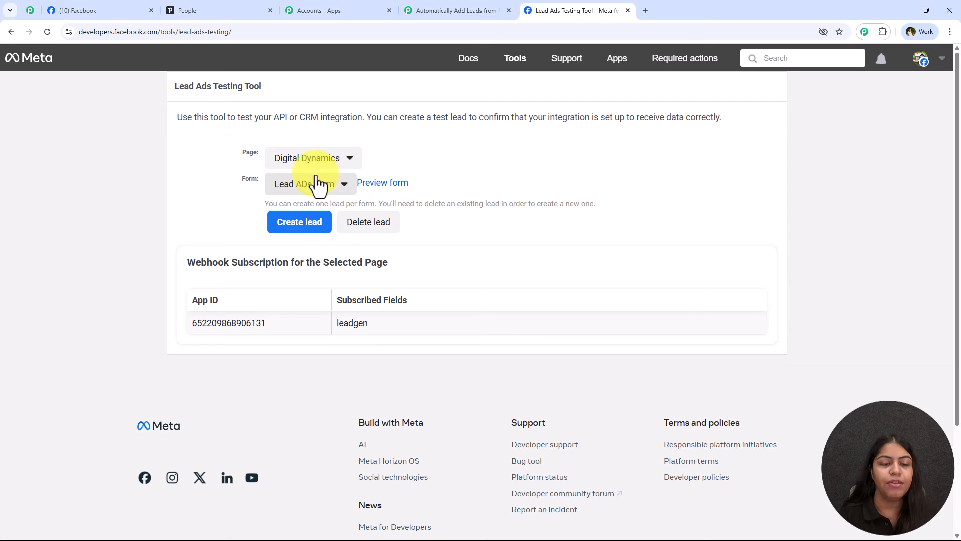
{"action": "left_click", "coordinate": [357, 232]}
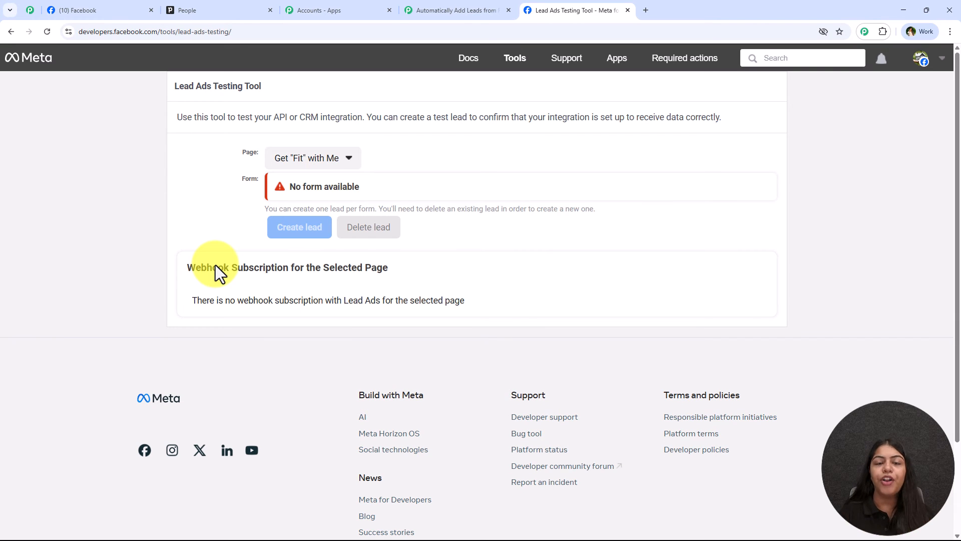
{"action": "left_click", "coordinate": [311, 157]}
{"action": "scroll", "coordinate": [332, 369], "scroll_direction": "down", "scroll_amount": 6}
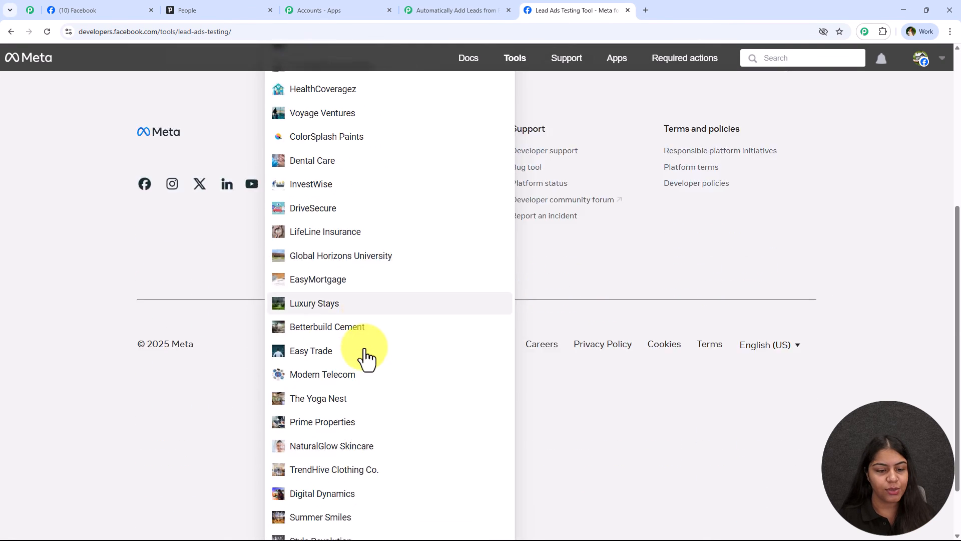
{"action": "left_click", "coordinate": [340, 424]}
{"action": "scroll", "coordinate": [339, 425], "scroll_direction": "up", "scroll_amount": 3}
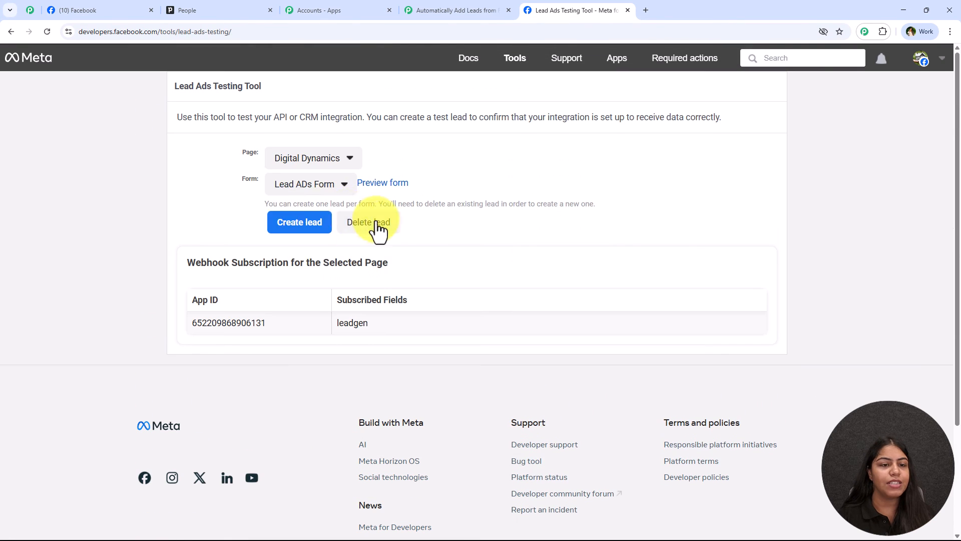
{"action": "left_click", "coordinate": [287, 185]}
{"action": "left_click", "coordinate": [301, 205]}
Step: Preview the form and set Service Interest to Content Creation and Best Time to Contact to Afternoon (12 PM - 5 PM)
{"action": "left_click", "coordinate": [379, 184]}
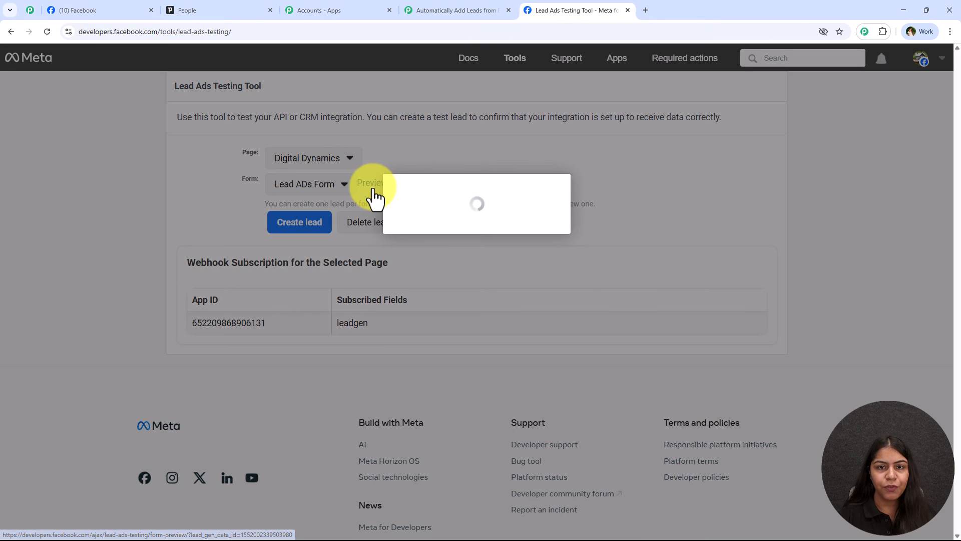
{"action": "left_click", "coordinate": [458, 385]}
{"action": "left_click", "coordinate": [468, 432]}
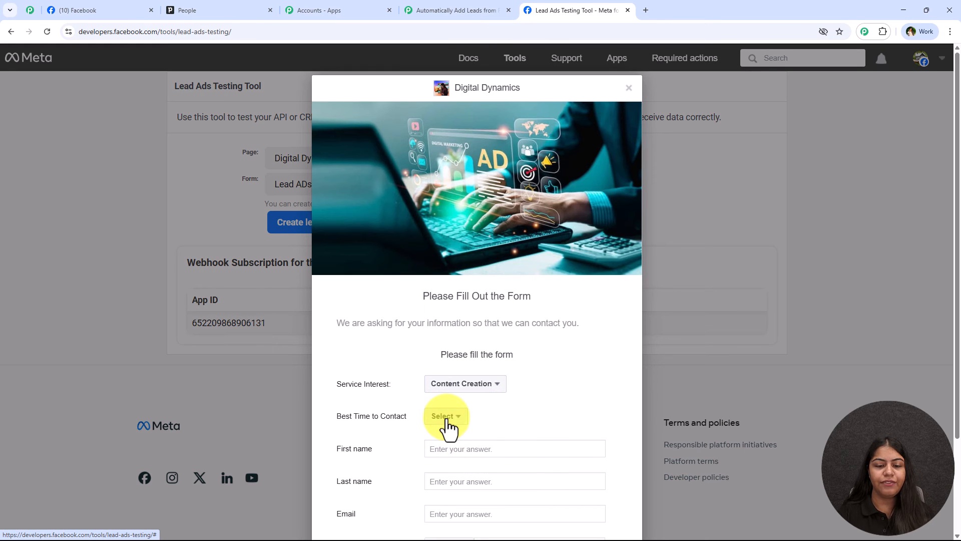
{"action": "left_click", "coordinate": [448, 417]}
{"action": "left_click", "coordinate": [498, 431]}
Step: Fill in the lead's first name, last name, email and phone number, enter Pabbly as the company name, and submit the form
{"action": "scroll", "coordinate": [476, 347], "scroll_direction": "down", "scroll_amount": 3}
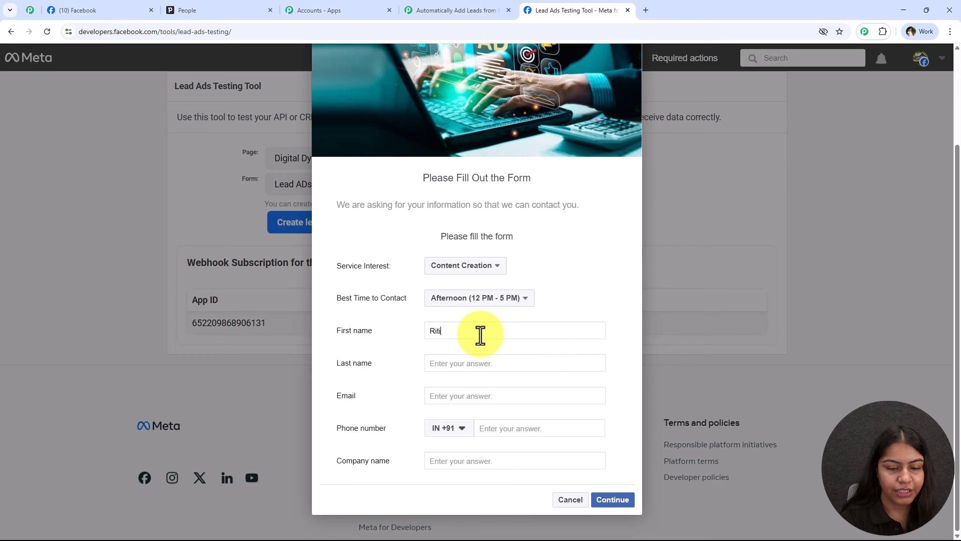
{"action": "left_click", "coordinate": [476, 364]}
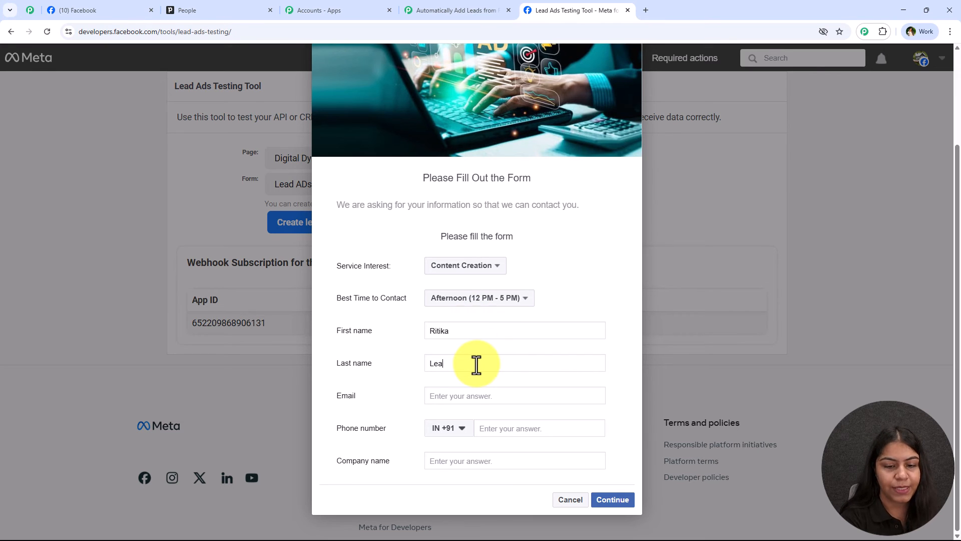
{"action": "left_click", "coordinate": [461, 401]}
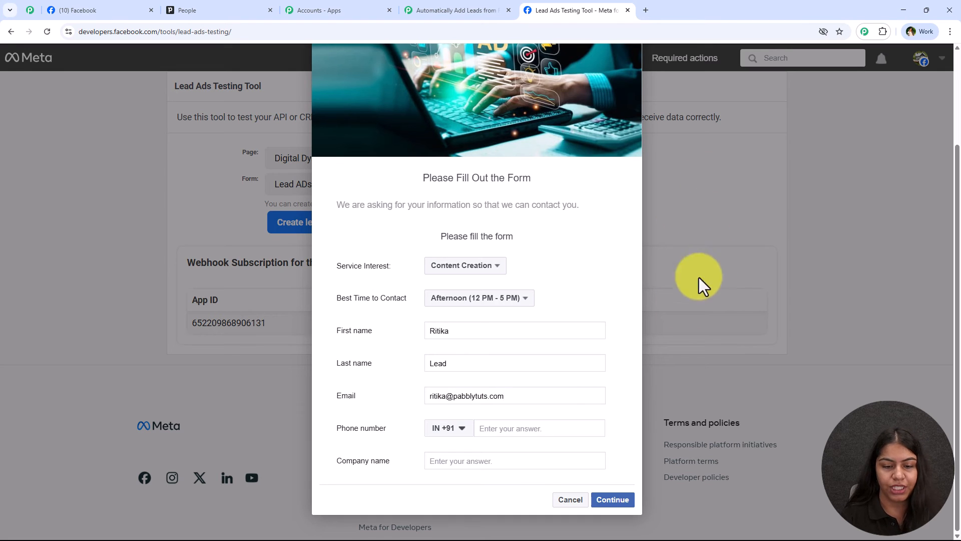
{"action": "left_click", "coordinate": [548, 429]}
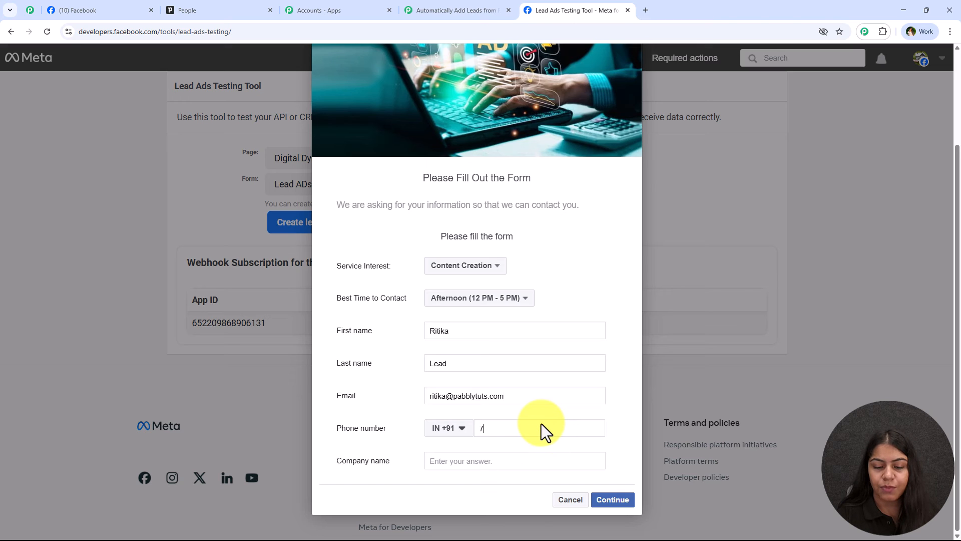
{"action": "left_click", "coordinate": [516, 459]}
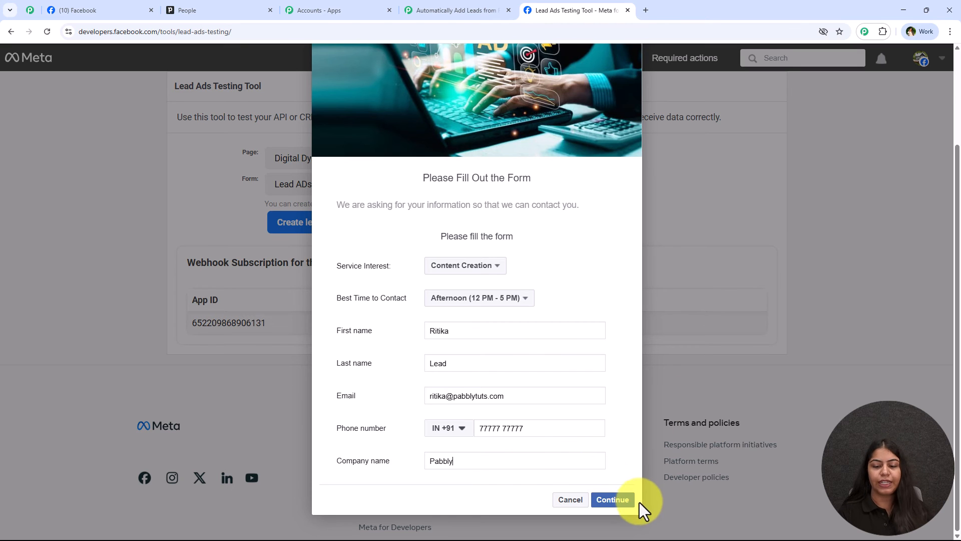
{"action": "left_click", "coordinate": [621, 500]}
{"action": "left_click", "coordinate": [620, 386]}
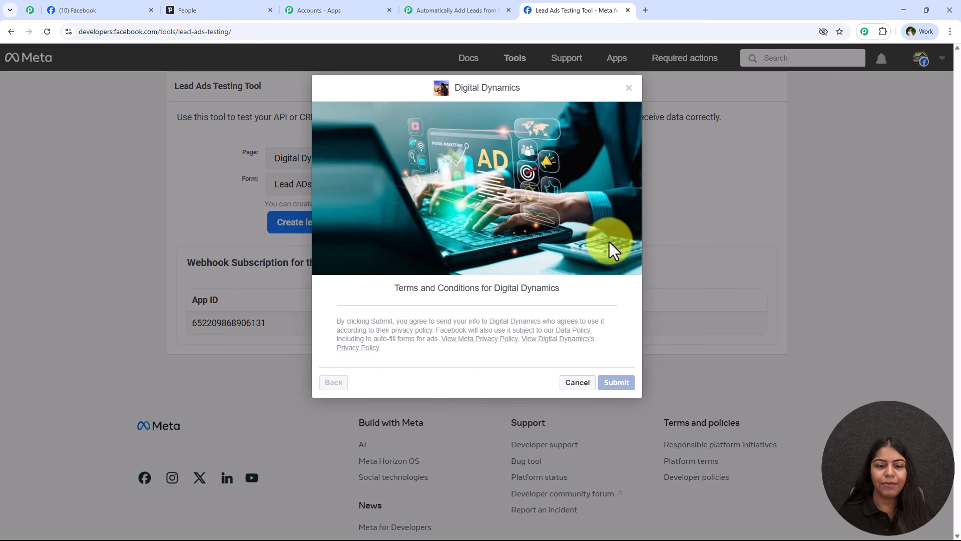
{"action": "left_click_drag", "start_coordinate": [521, 318], "coordinate": [428, 319]}
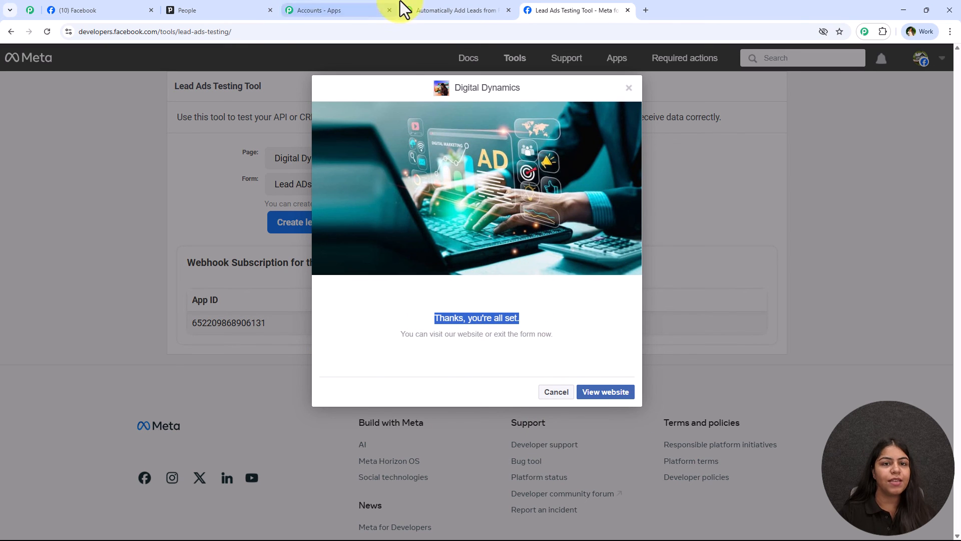
Step: Check Pipedrive's People list for the newly submitted lead, revisit the Lead Ads Testing Tool, and return to the Pabbly Connect workflow
{"action": "left_click", "coordinate": [185, 10]}
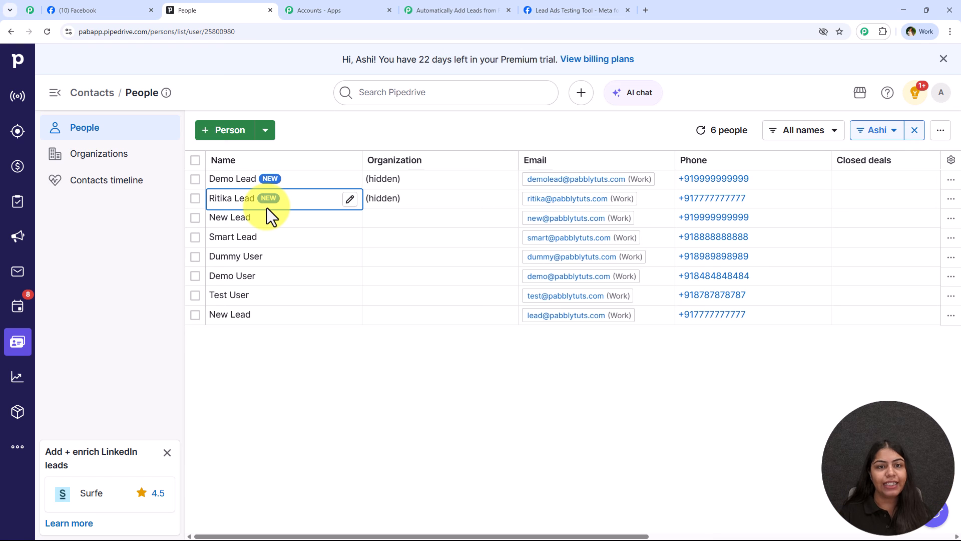
{"action": "left_click", "coordinate": [548, 3]}
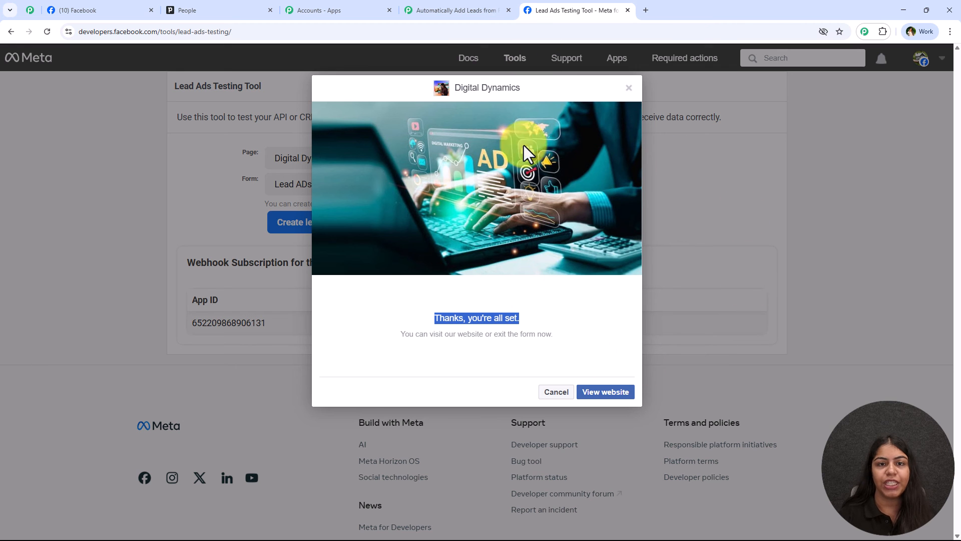
{"action": "left_click", "coordinate": [410, 9]}
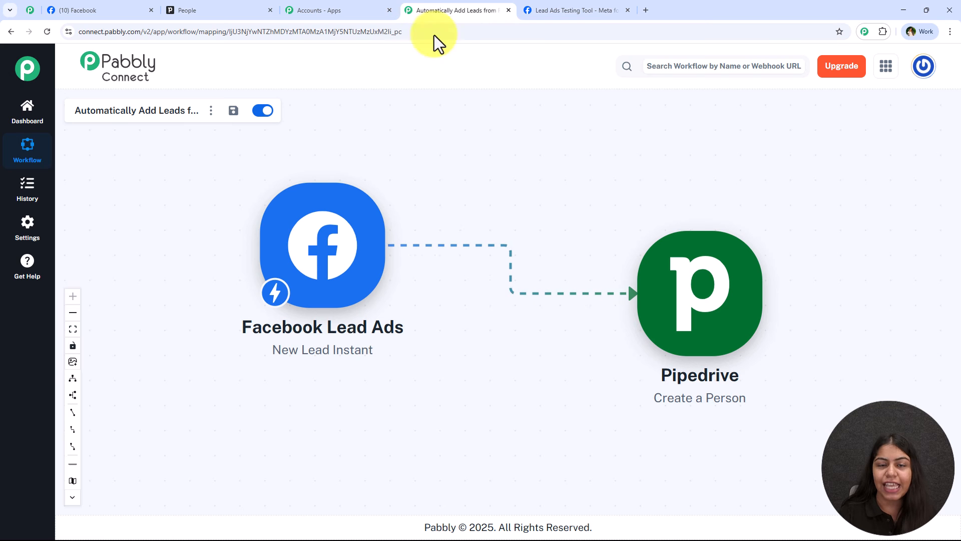